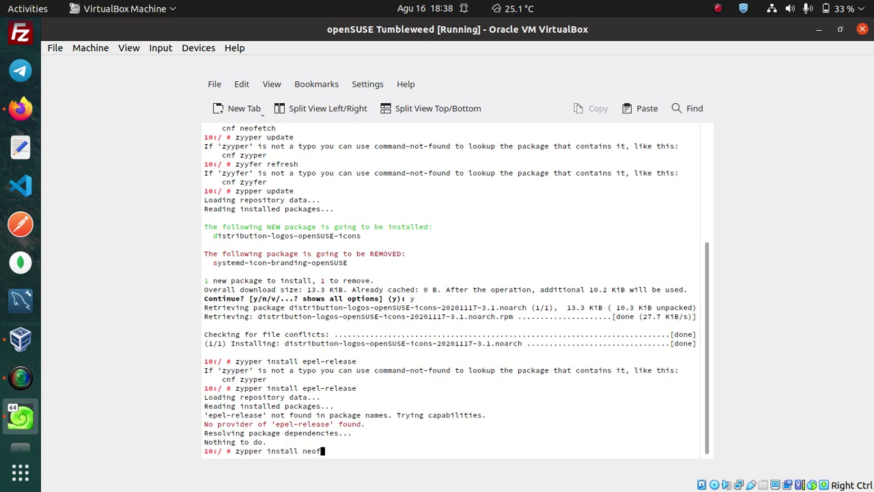
- Install the neofetch package with zypper and accept the proposed package installation
key("Return")
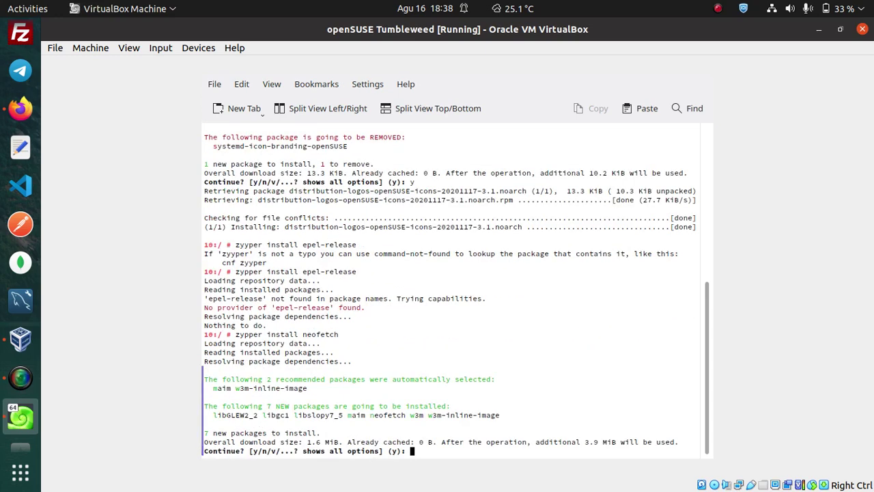
type("y")
key("Return")
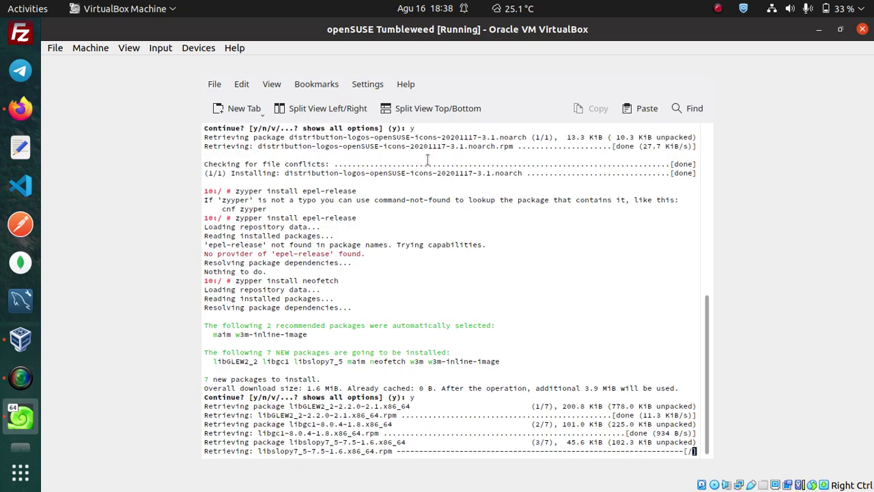
- Switch the virtual machine display to full screen and take Konsole out of its own full screen mode
left_click(128, 49)
left_click(131, 61)
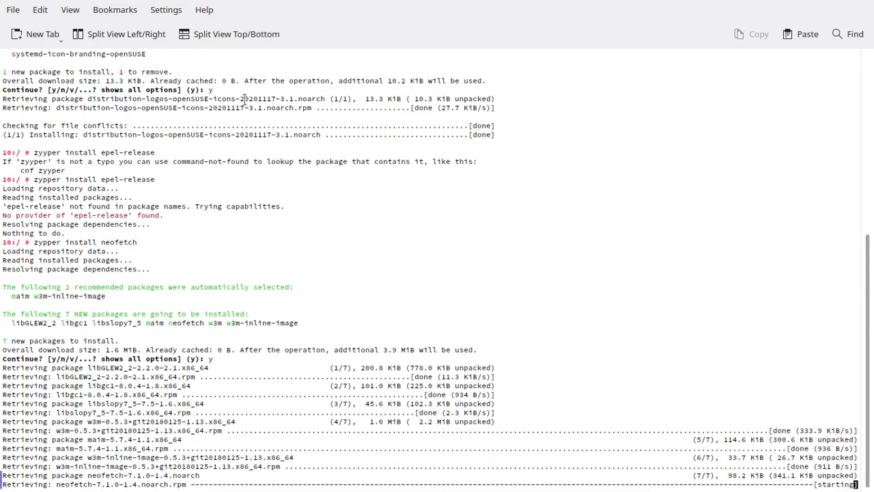
left_click(71, 10)
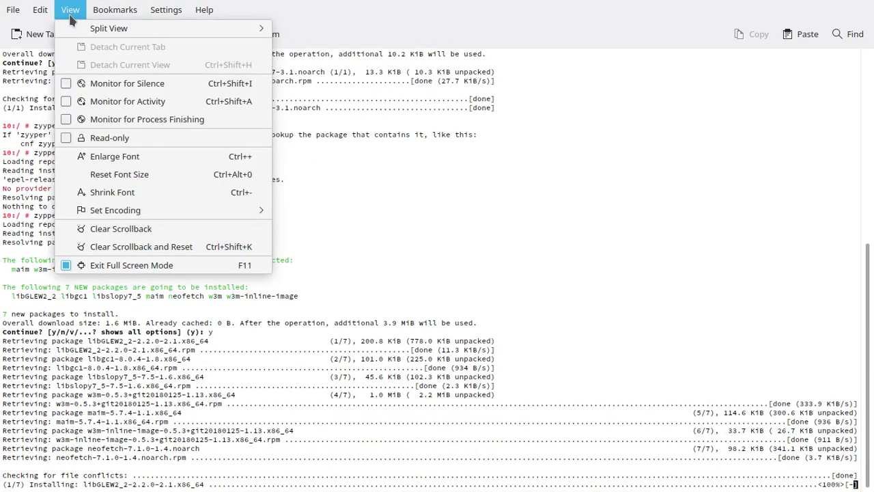
mouse_move(73, 31)
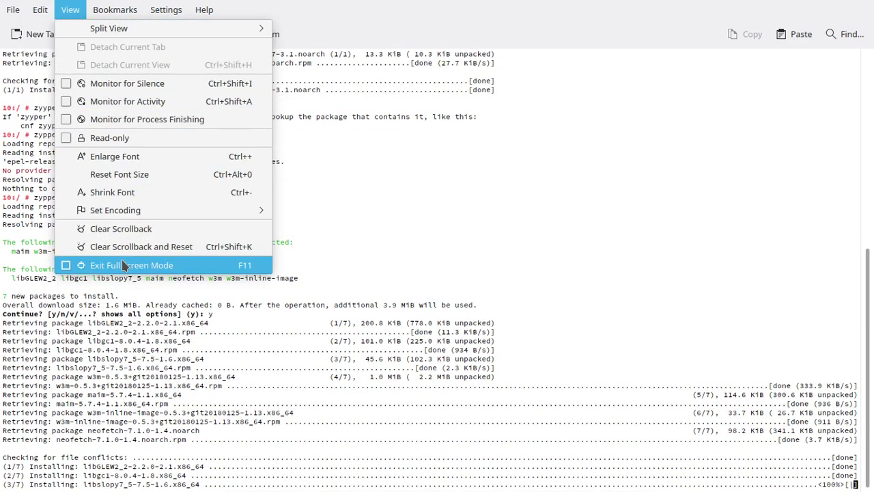
left_click(115, 265)
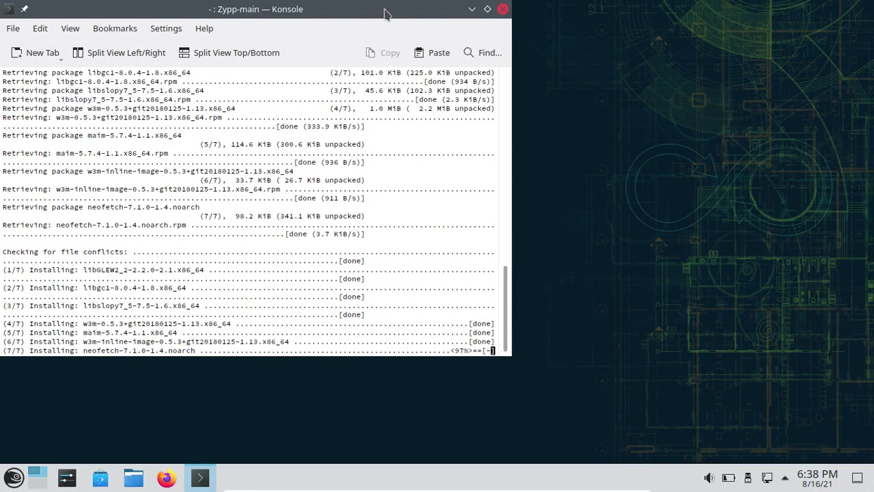
- Move the Konsole window toward the middle of the desktop, enlarge it, and run neofetch in it
left_click_drag(388, 26, 466, 47)
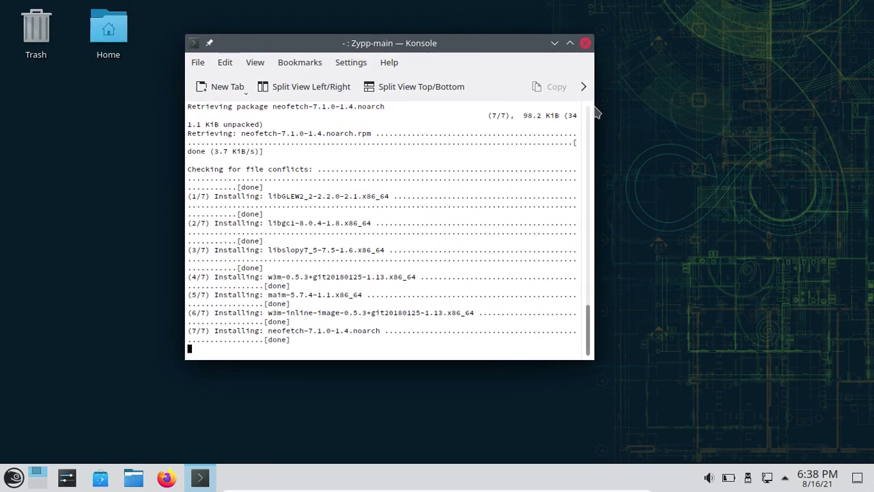
left_click_drag(599, 115, 664, 114)
left_click_drag(476, 362, 475, 381)
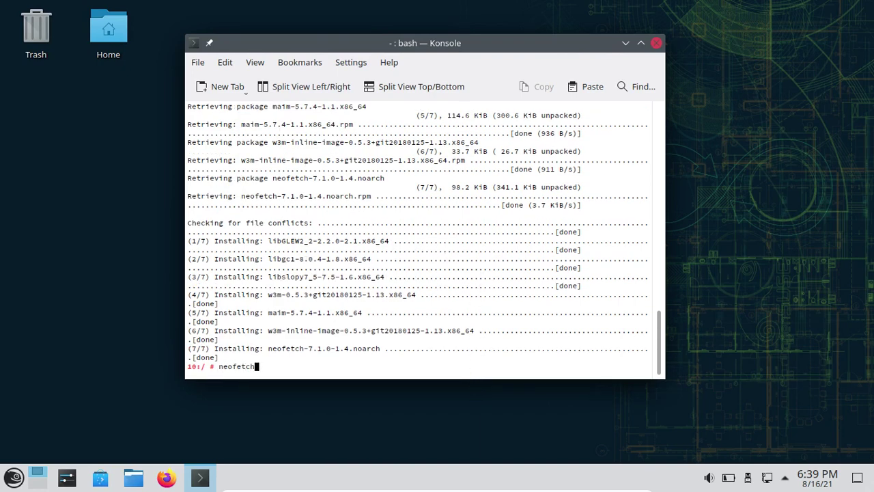
key("Return")
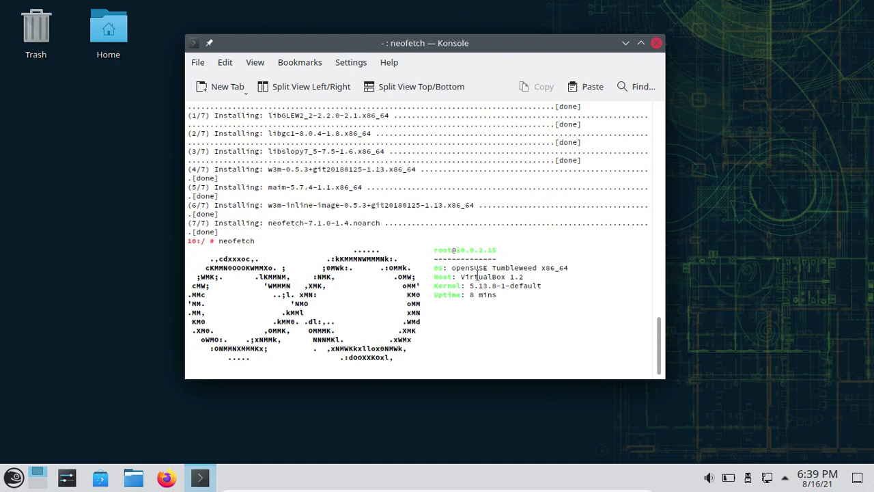
left_click(311, 60)
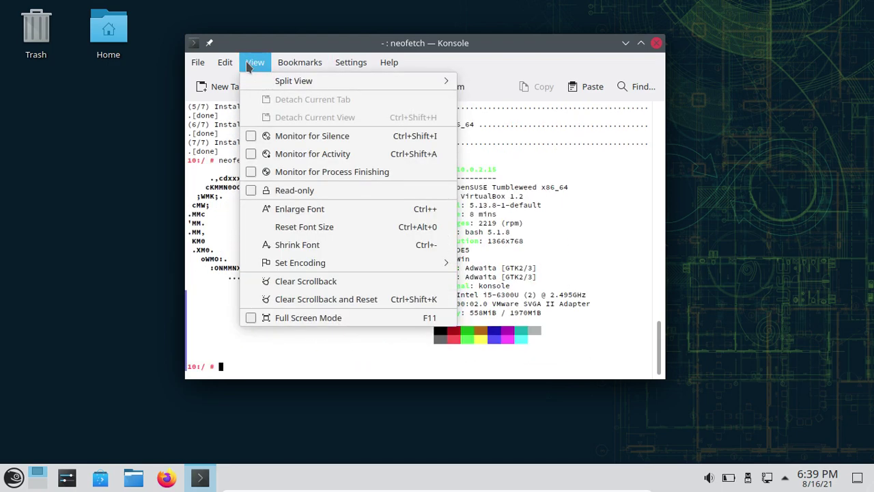
left_click(249, 66)
left_click(224, 62)
mouse_move(198, 63)
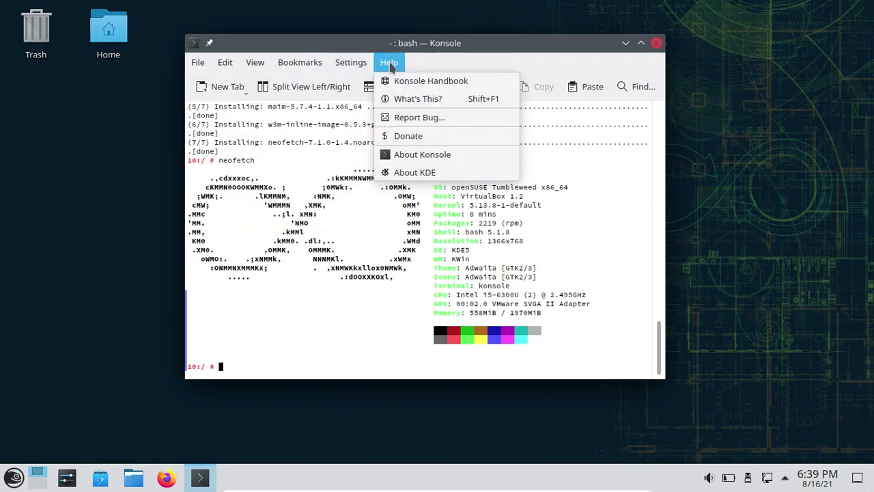
left_click(543, 55)
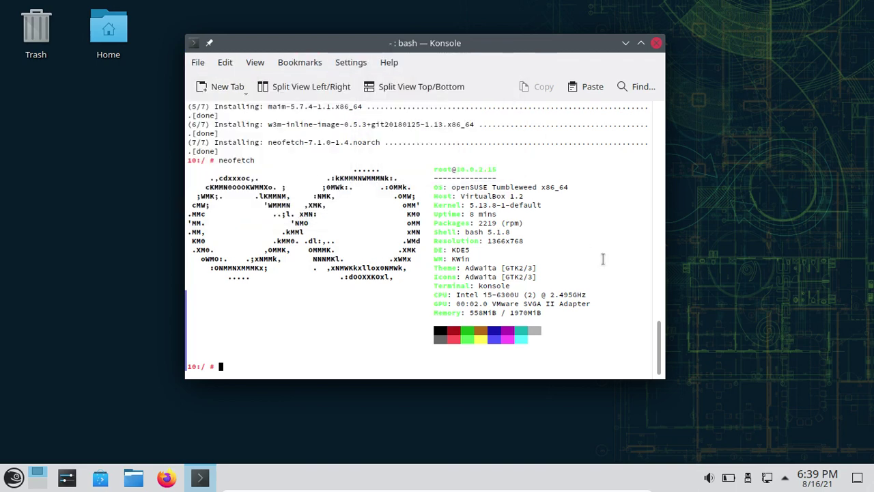
- Highlight the neofetch output, capture the full screen, and save the screenshot as a PNG image in the Pictures folder
left_click_drag(539, 351, 259, 187)
left_click(710, 260)
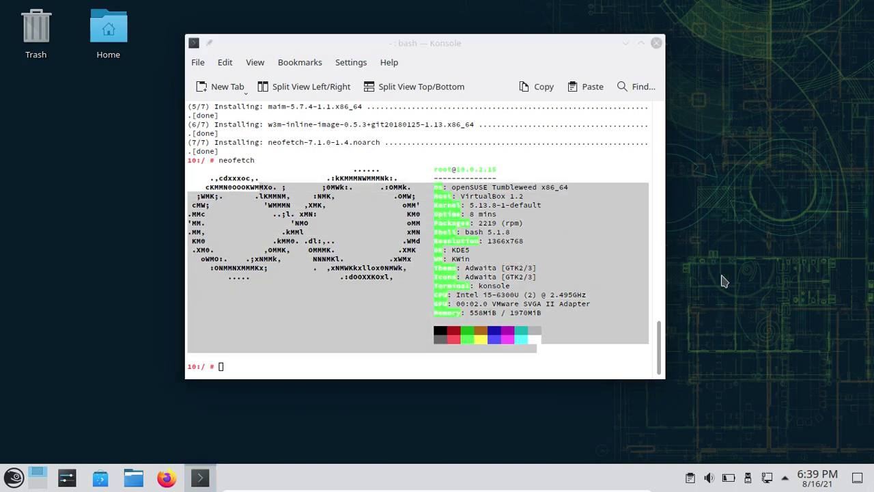
key("Print")
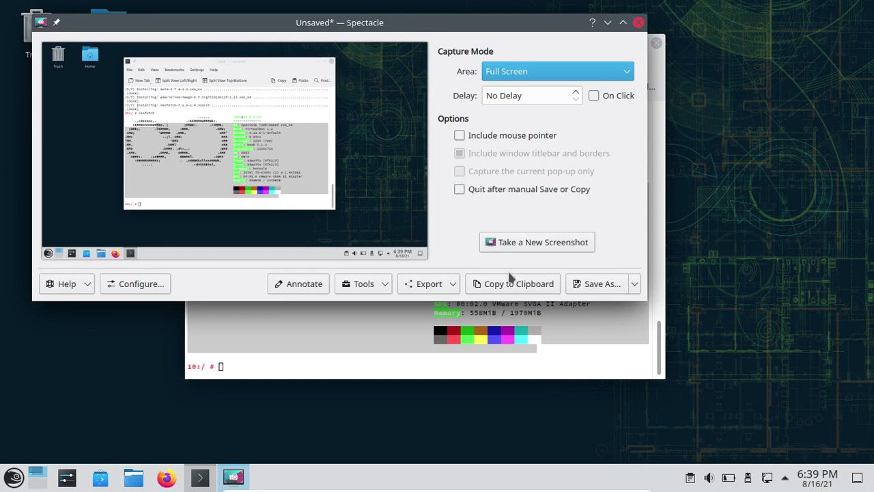
left_click(583, 296)
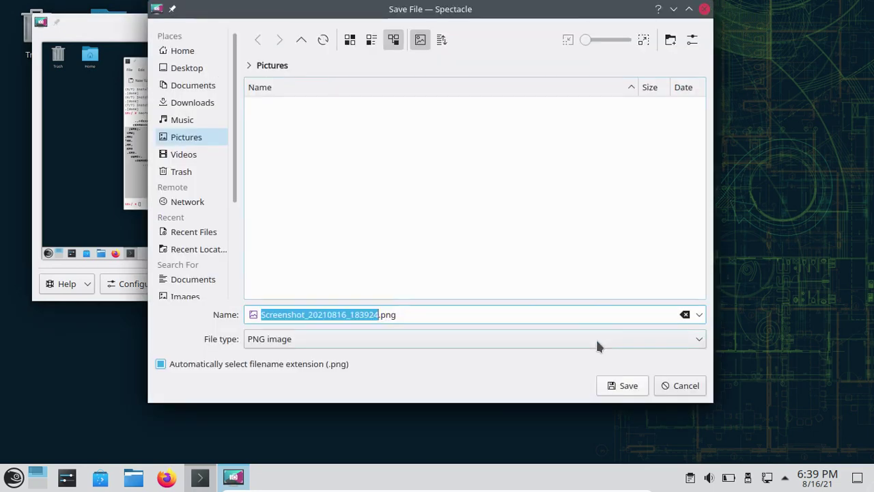
left_click(618, 384)
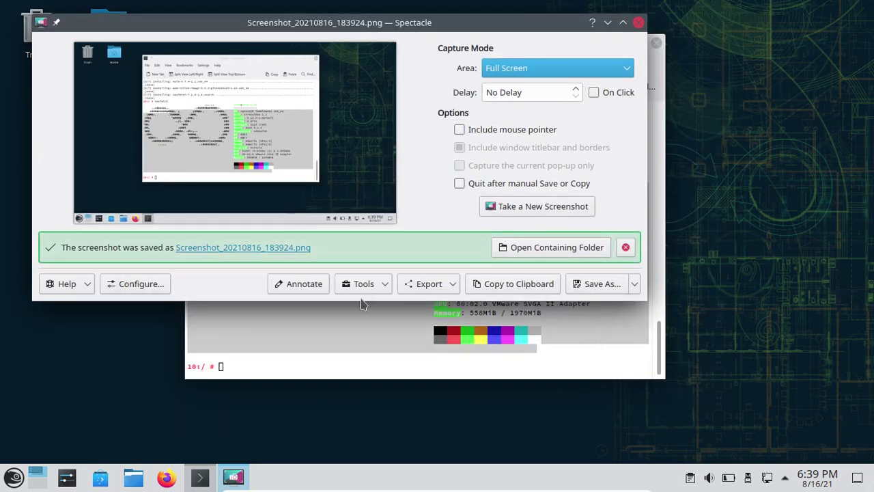
left_click(637, 23)
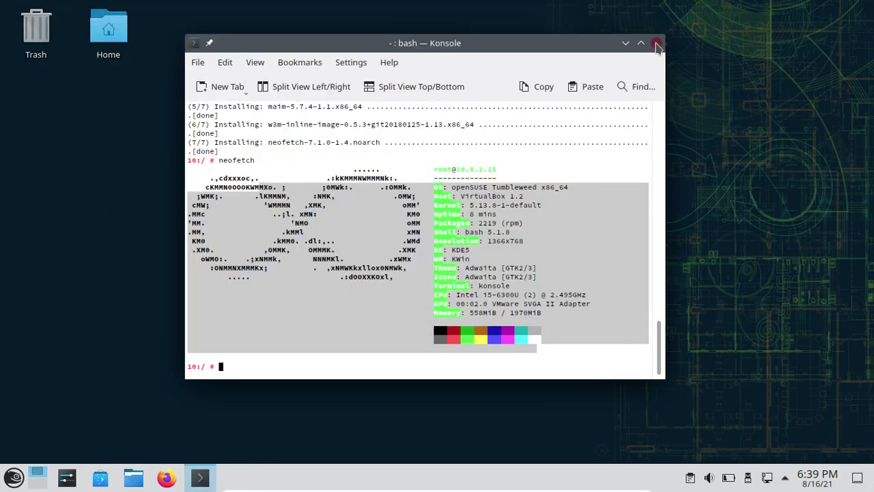
left_click(656, 43)
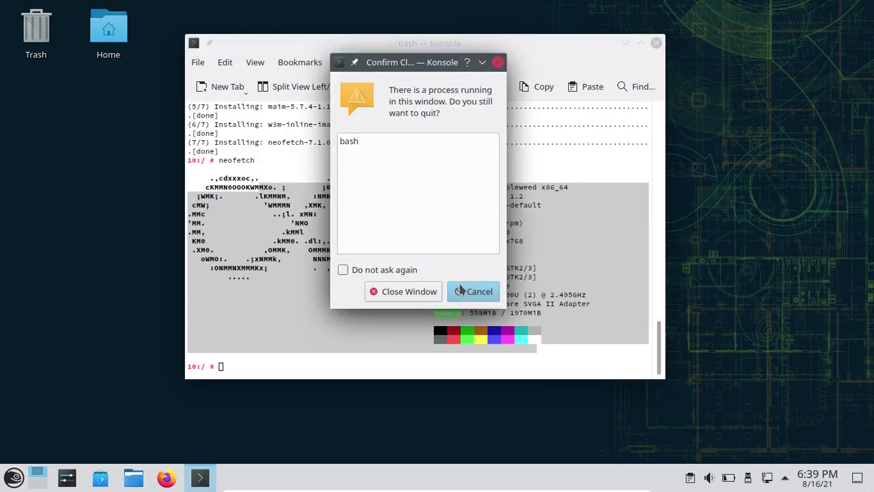
left_click(460, 291)
left_click(481, 287)
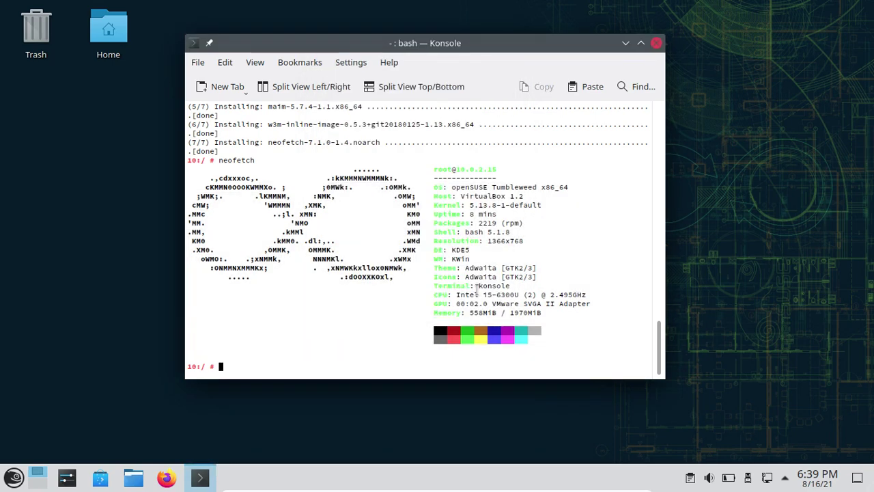
- End the terminal session with the exit command
type("exit")
key("Return")
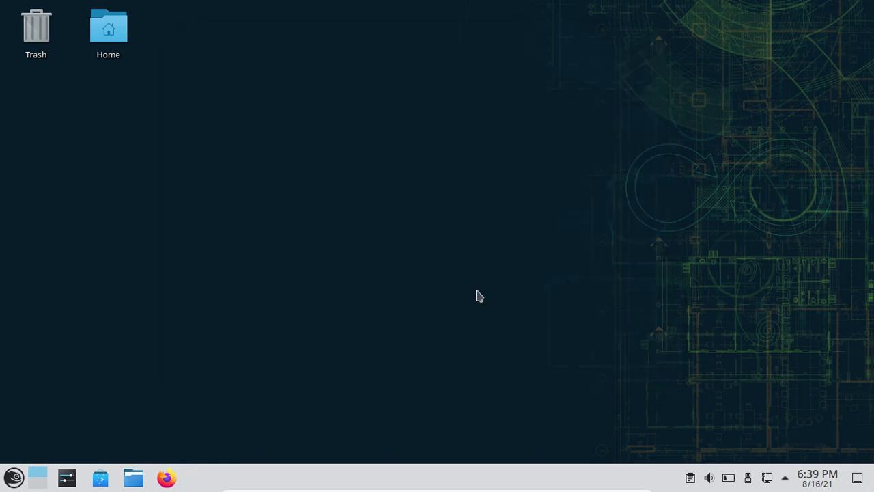
- Check the Pictures folder inside Home for the saved screenshot in a maximized file manager, and close it
left_click(120, 42)
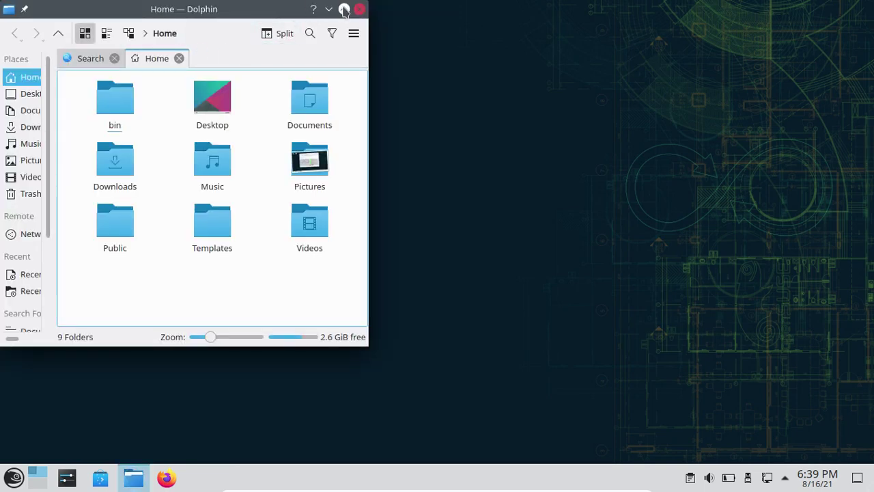
left_click(345, 11)
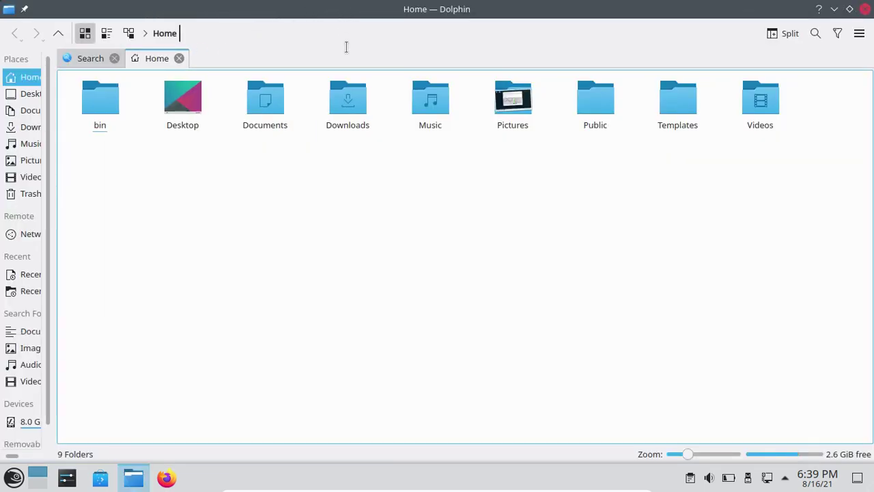
left_click(526, 106)
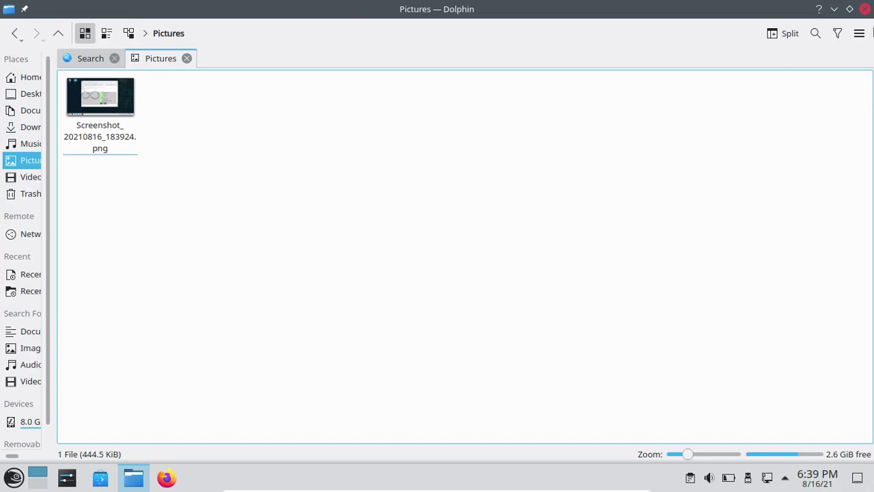
left_click(866, 9)
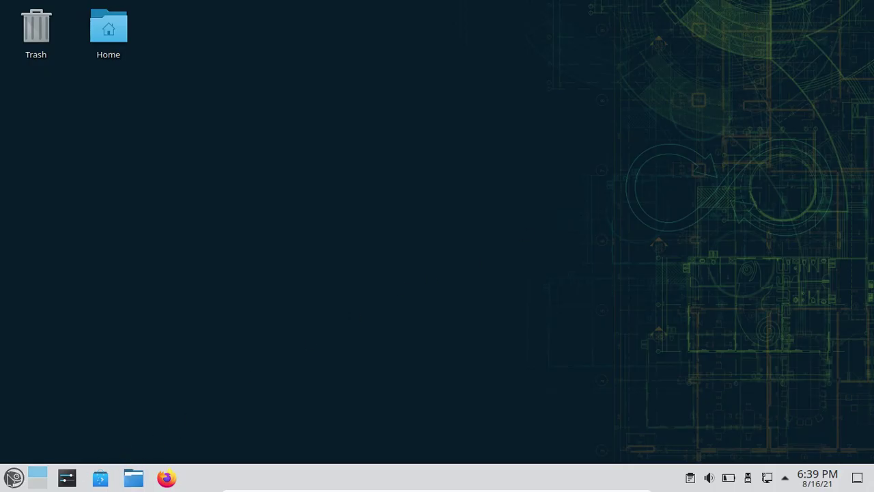
- Add a desktop shortcut for Terminal - Super User Mode from the System category of the application launcher
left_click(12, 478)
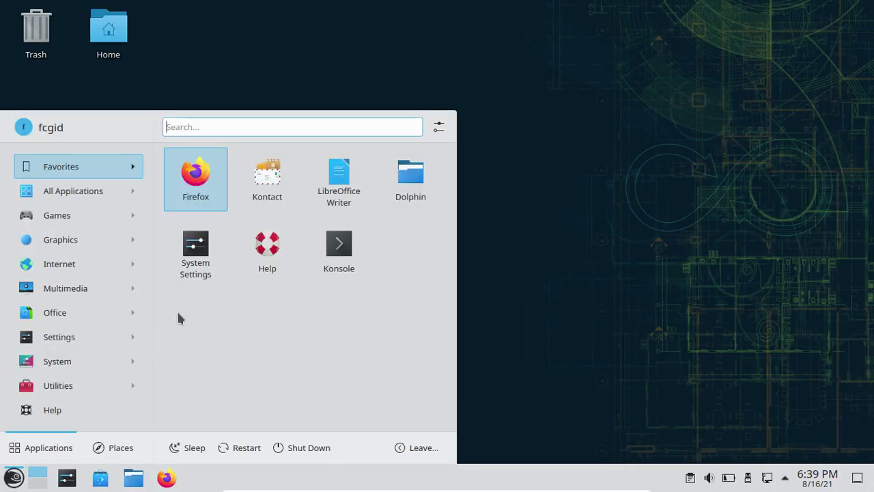
left_click(77, 192)
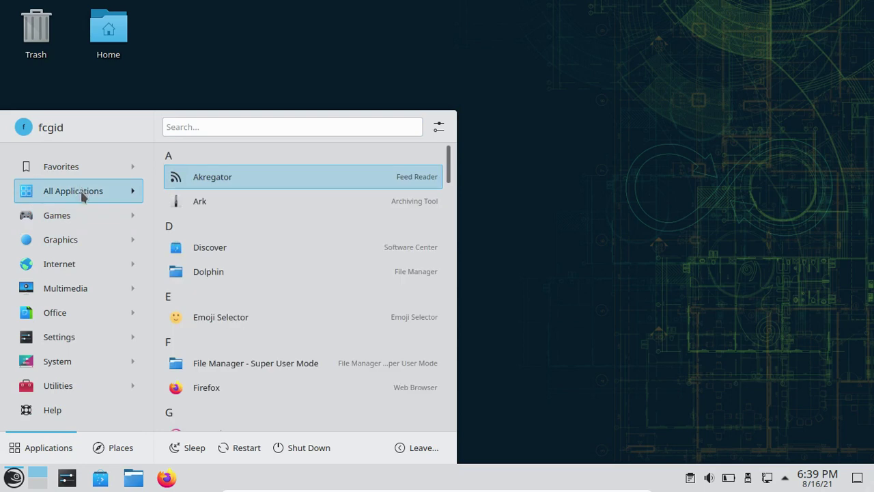
mouse_move(77, 275)
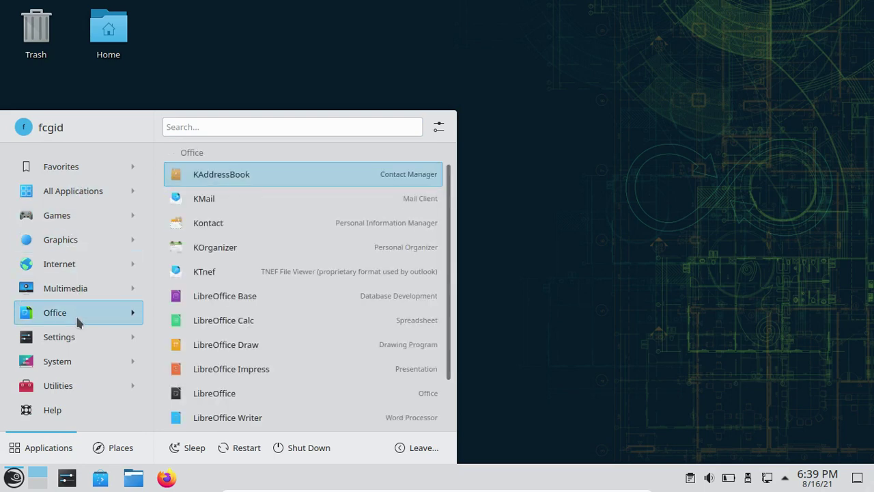
mouse_move(77, 342)
mouse_move(85, 360)
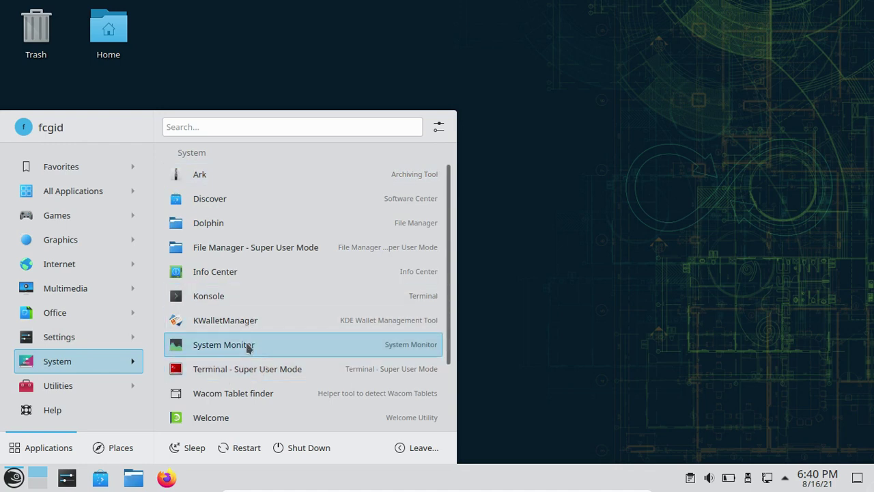
scroll(248, 348, "down", 2)
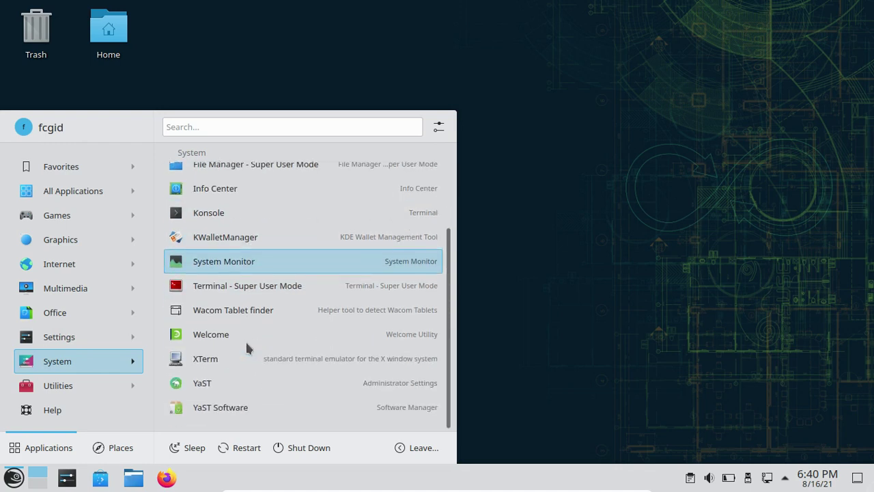
scroll(247, 348, "up", 2)
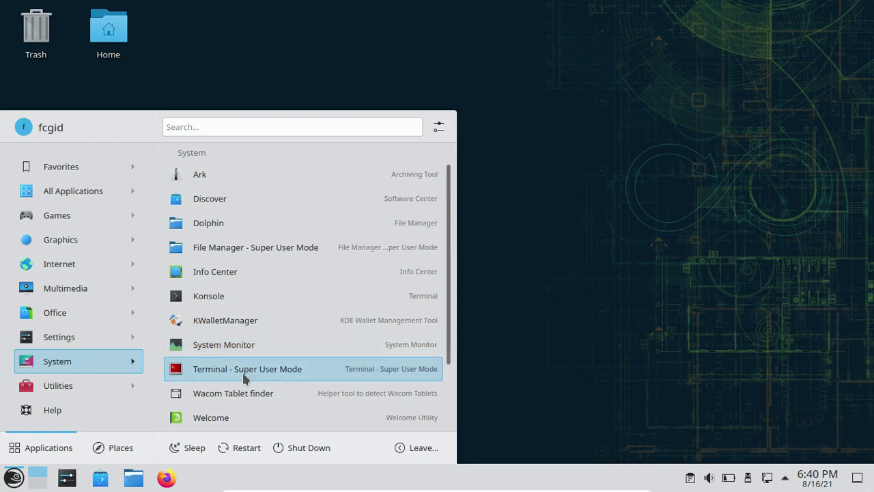
right_click(246, 374)
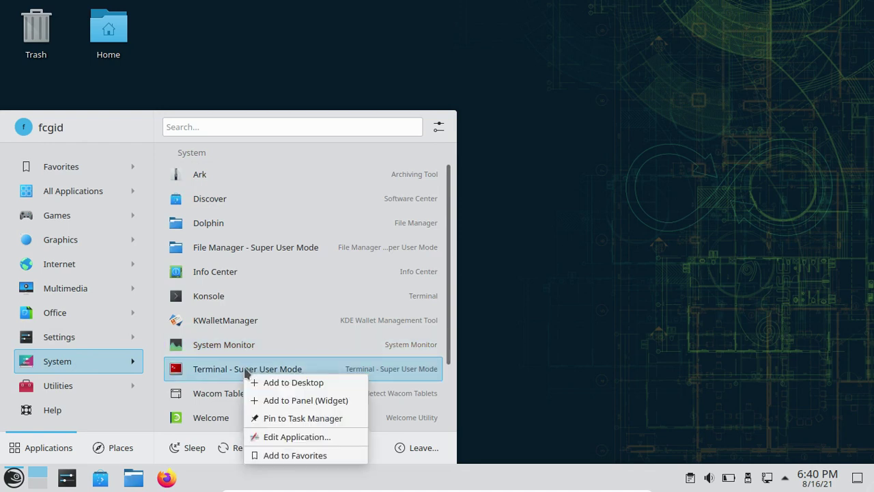
left_click(278, 385)
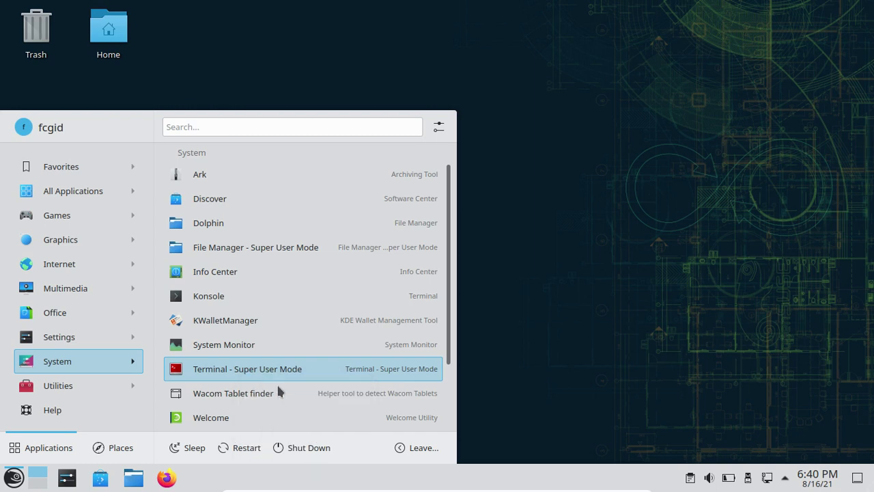
left_click(500, 222)
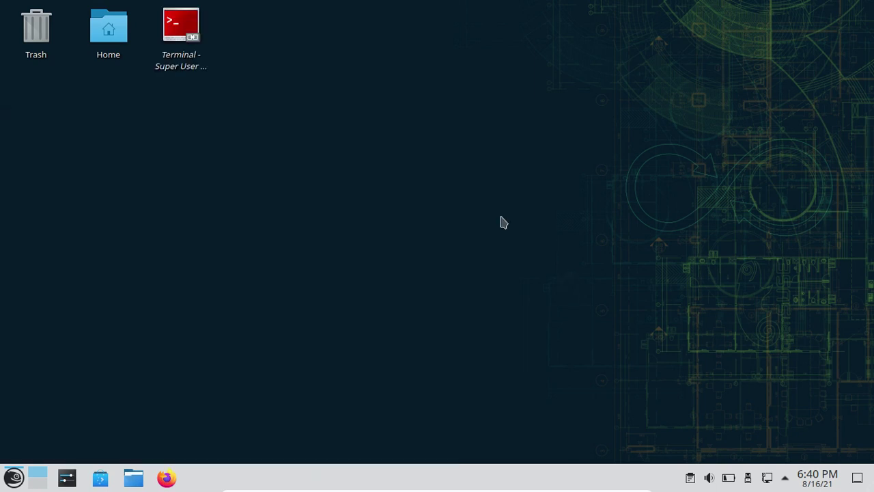
- Examine the Wallpaper, Icons, Filter and other pages of the desktop folder settings, and close them without changes
right_click(413, 135)
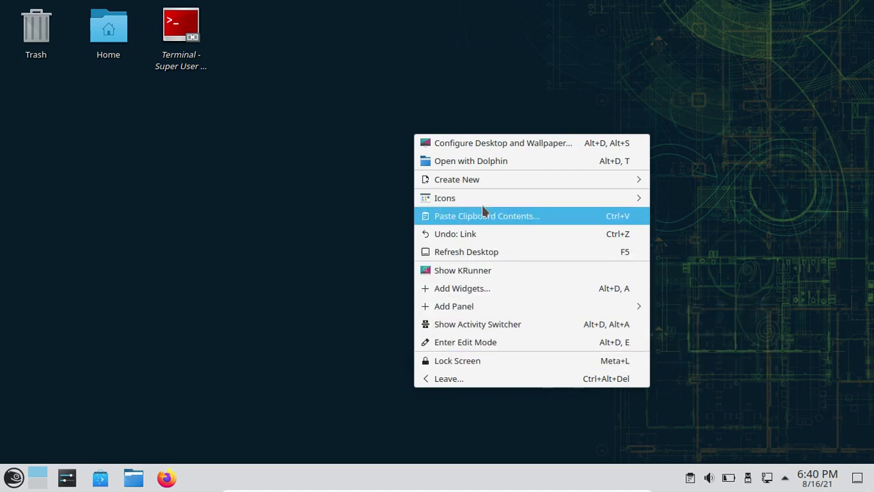
left_click(490, 144)
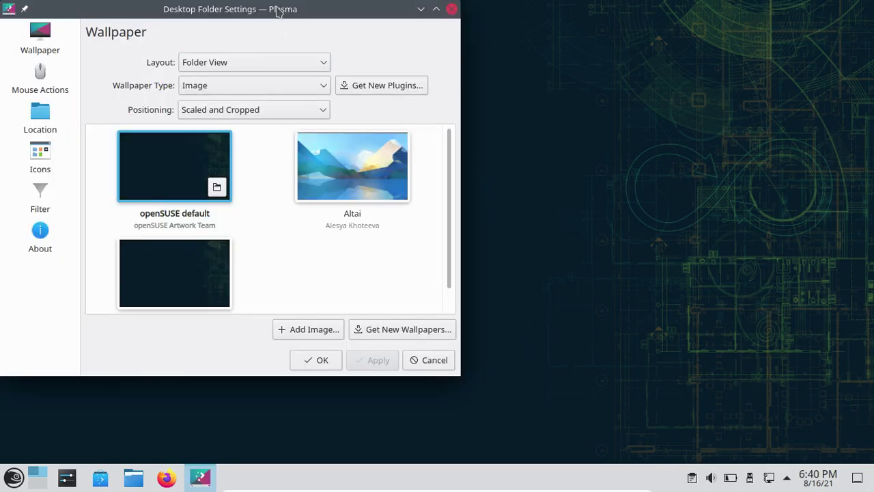
left_click_drag(278, 11, 441, 35)
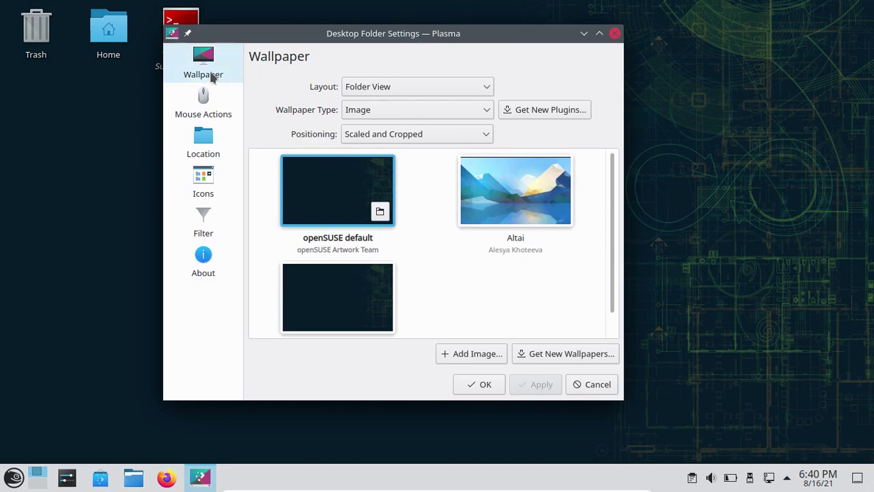
left_click(212, 194)
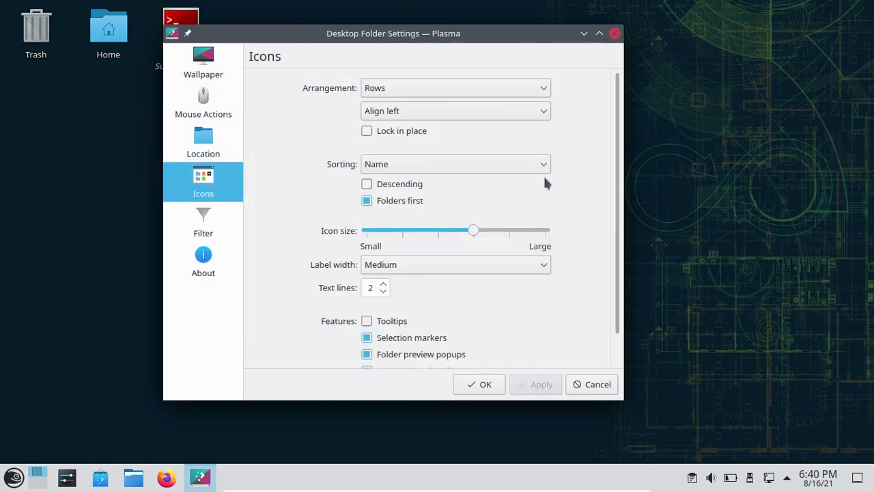
scroll(544, 179, "down", 2)
scroll(535, 189, "up", 2)
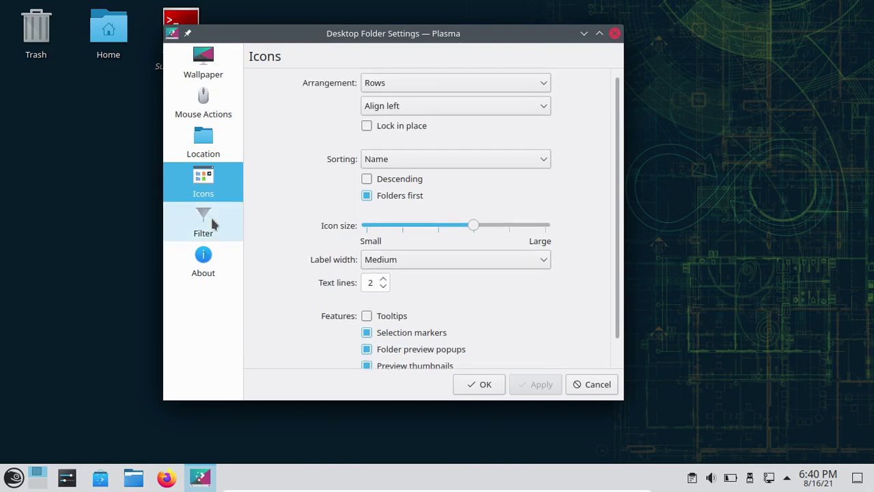
left_click(197, 228)
left_click(190, 257)
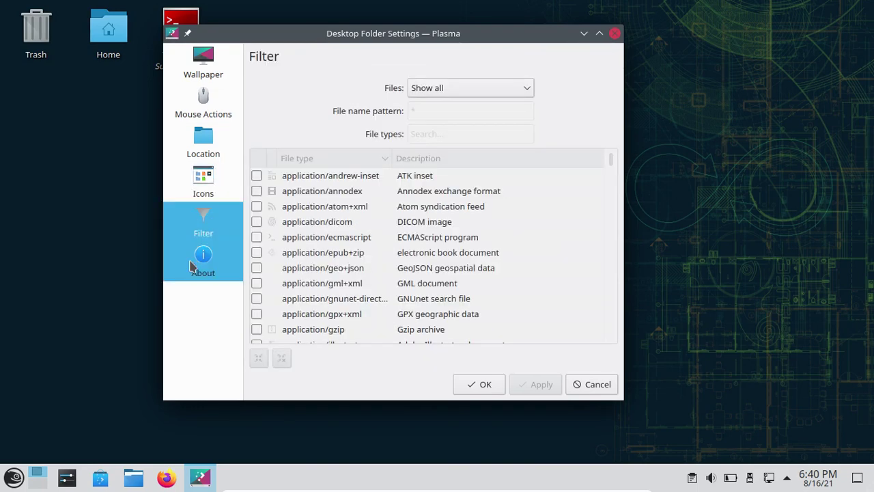
left_click(210, 212)
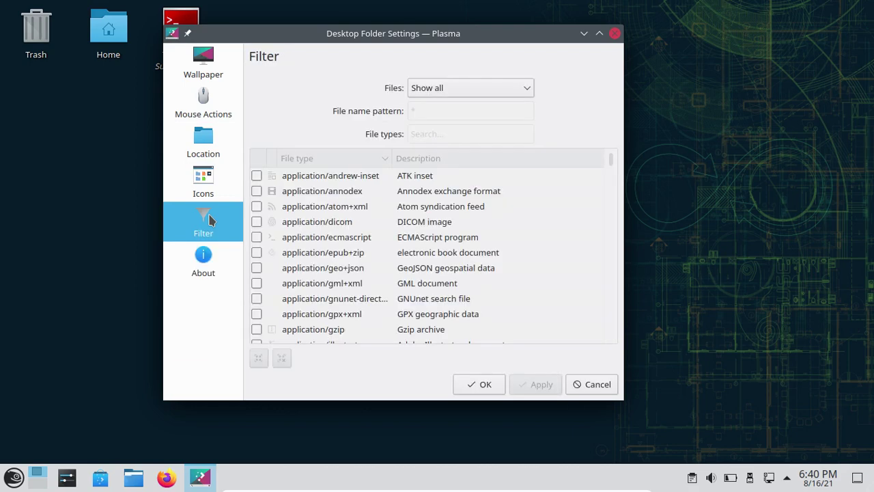
left_click(211, 72)
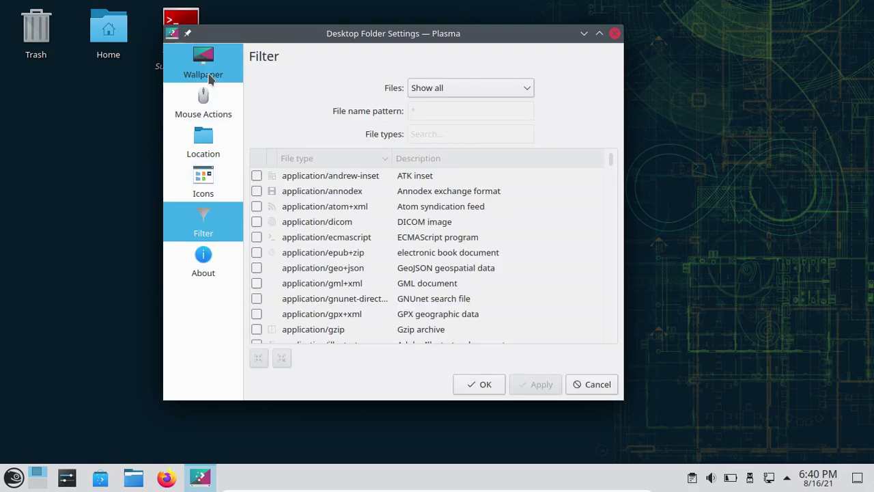
left_click(211, 101)
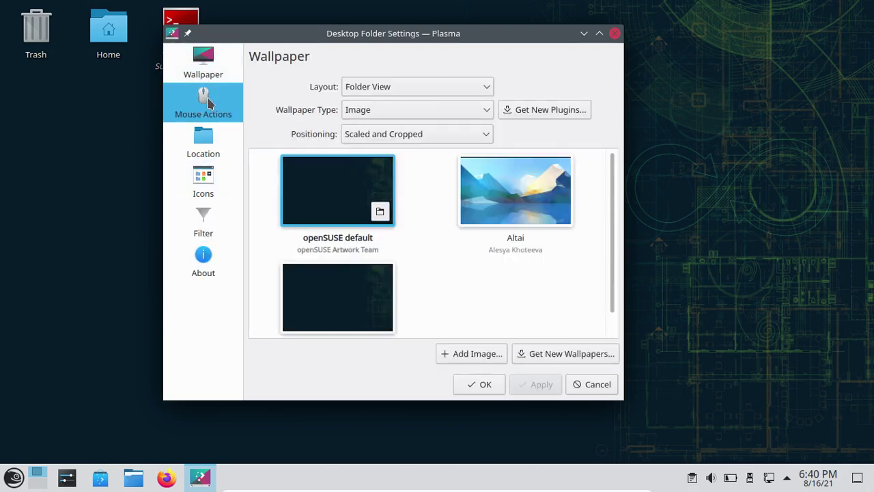
left_click(215, 148)
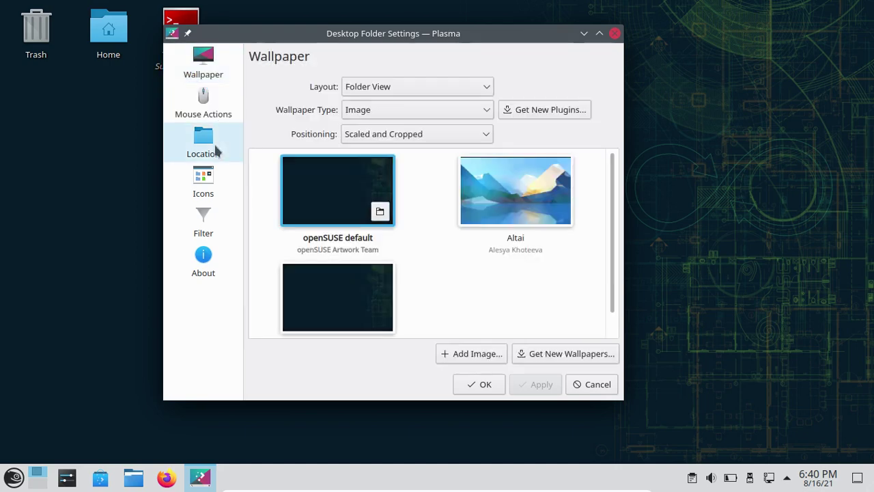
left_click(211, 179)
left_click(615, 33)
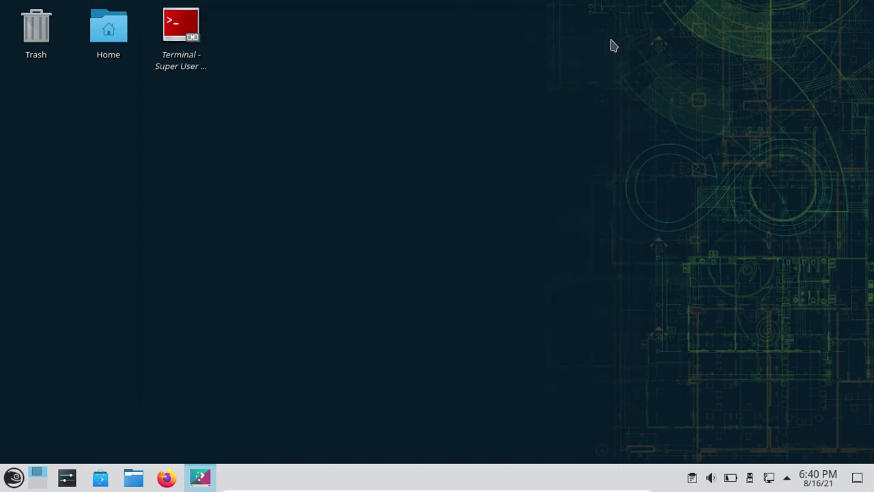
right_click(449, 139)
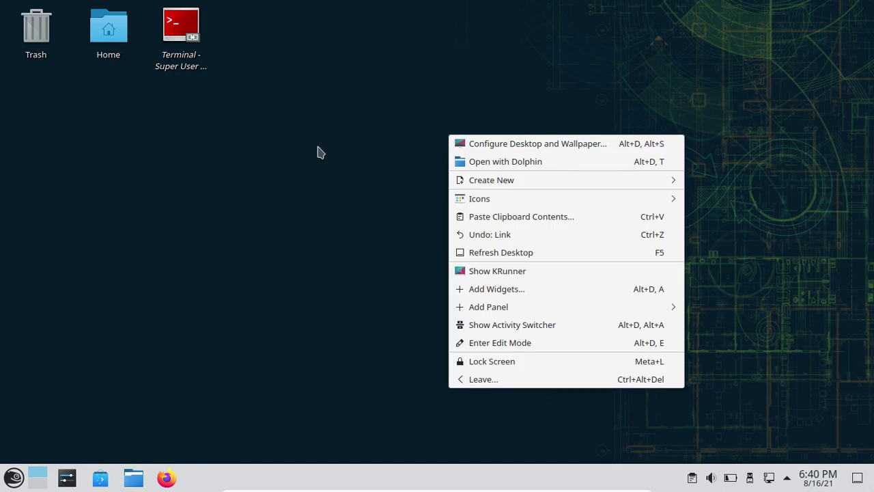
left_click(181, 34)
right_click(182, 42)
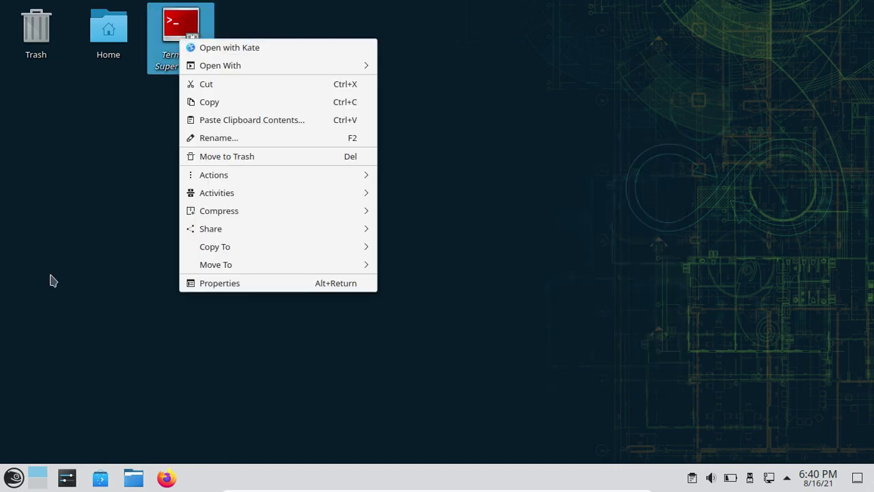
left_click(41, 394)
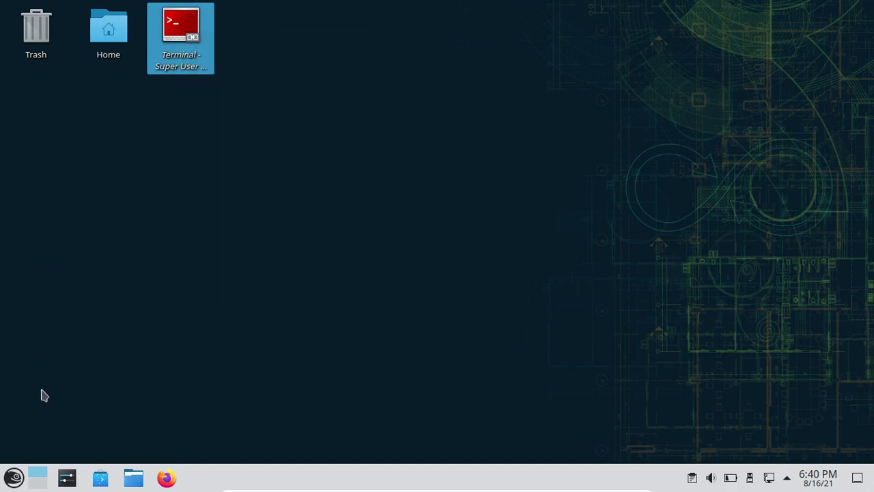
- Add Terminal - Super User Mode from the System category of the application launcher to the panel as a widget
left_click(14, 477)
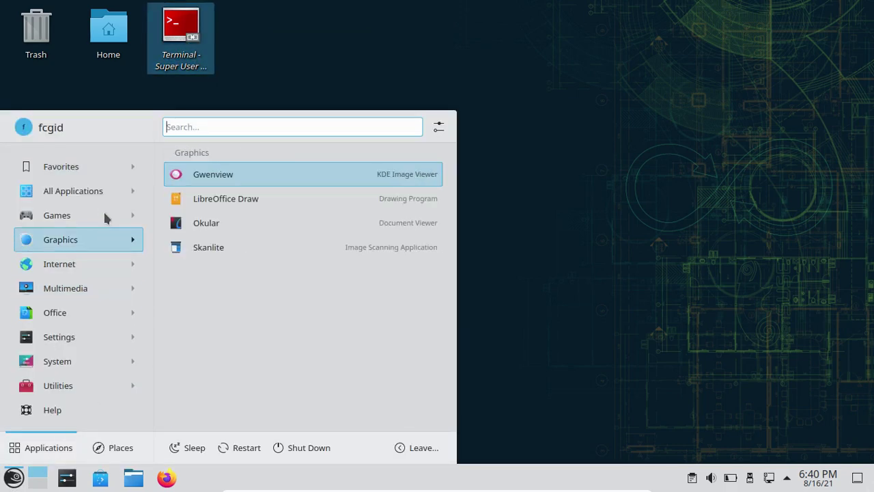
mouse_move(107, 198)
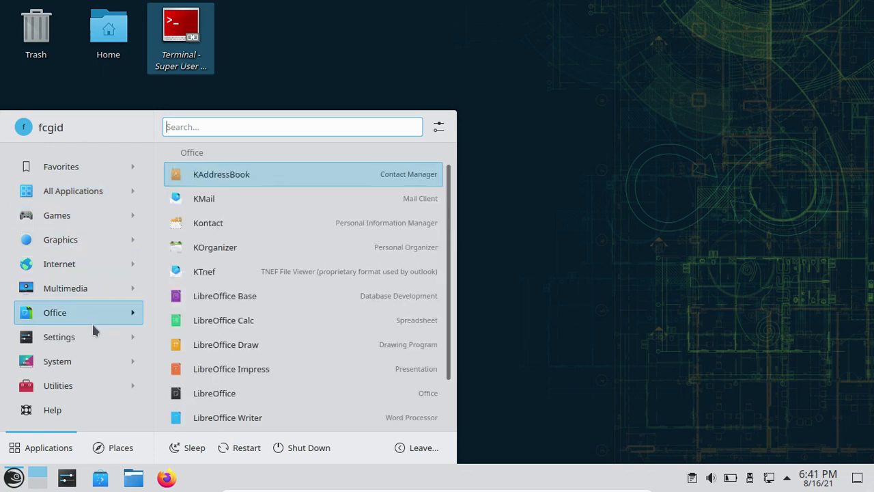
mouse_move(96, 341)
mouse_move(109, 312)
scroll(207, 329, "down", 2)
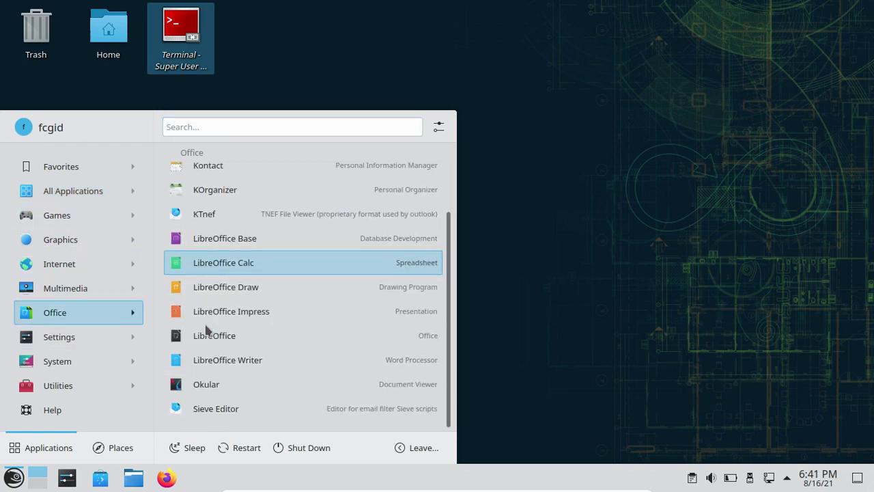
mouse_move(114, 357)
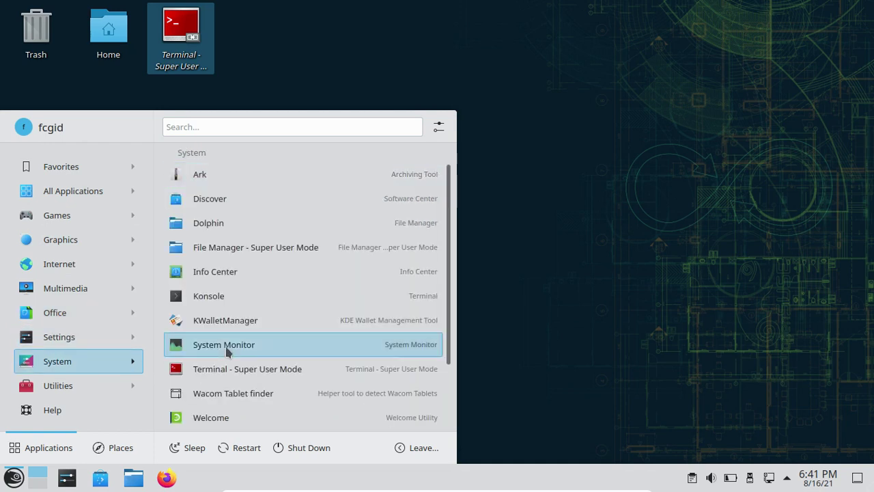
right_click(233, 368)
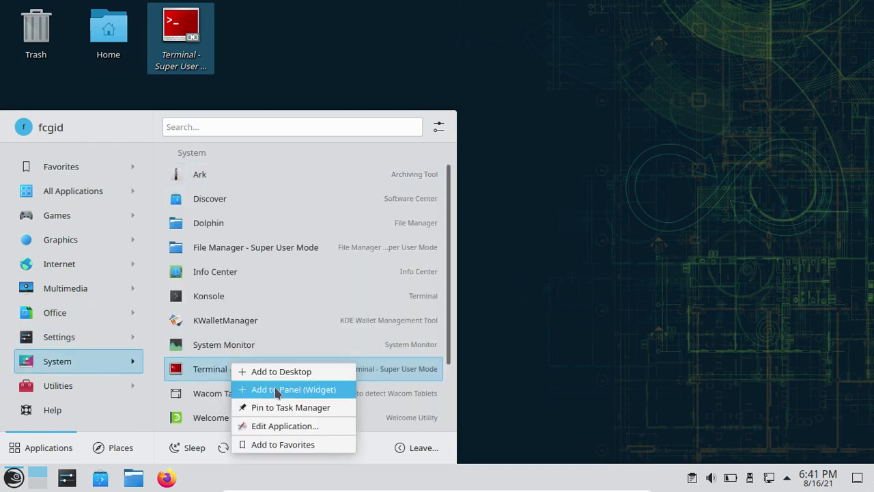
left_click(275, 385)
left_click(632, 351)
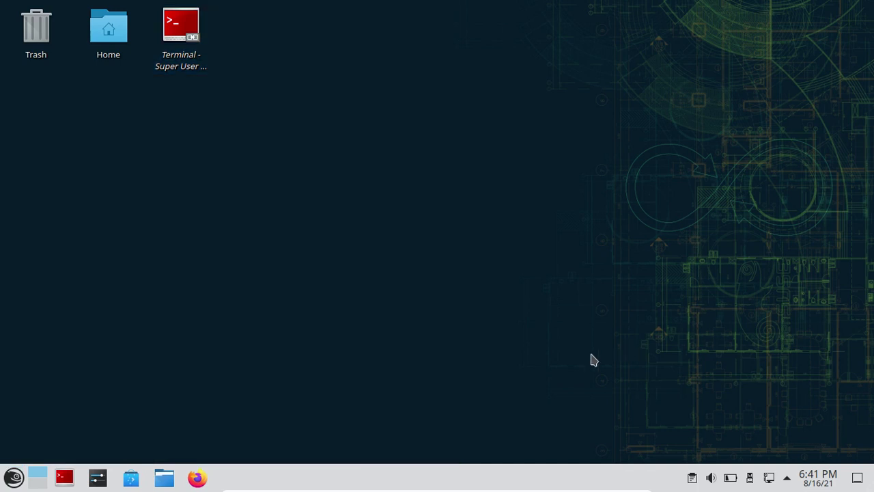
- Open the Icons-only Task Manager settings to view the Appearance options
right_click(491, 381)
left_click(464, 410)
right_click(467, 485)
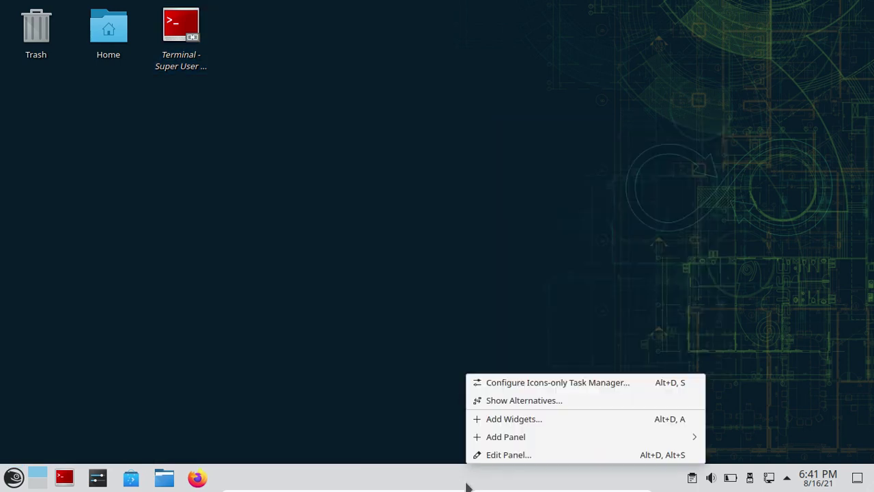
left_click(537, 385)
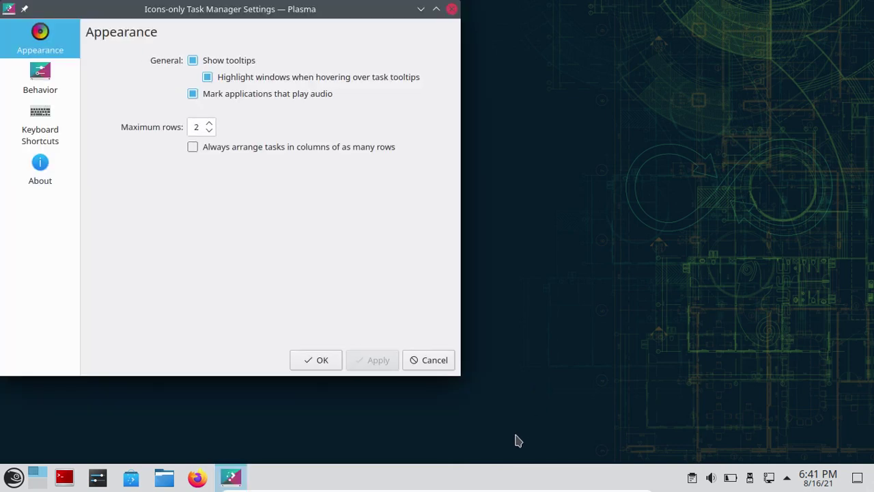
- Examine the panel's editing options in edit mode, and exit edit mode without changing anything
right_click(474, 486)
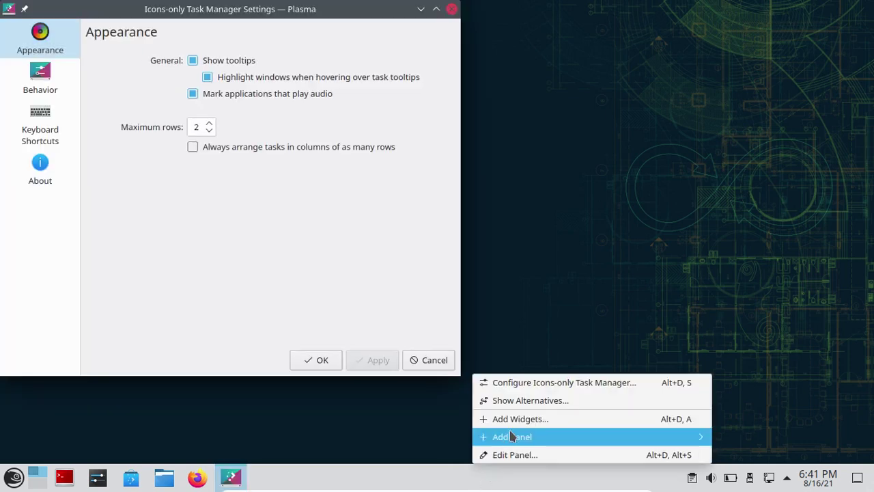
left_click(511, 454)
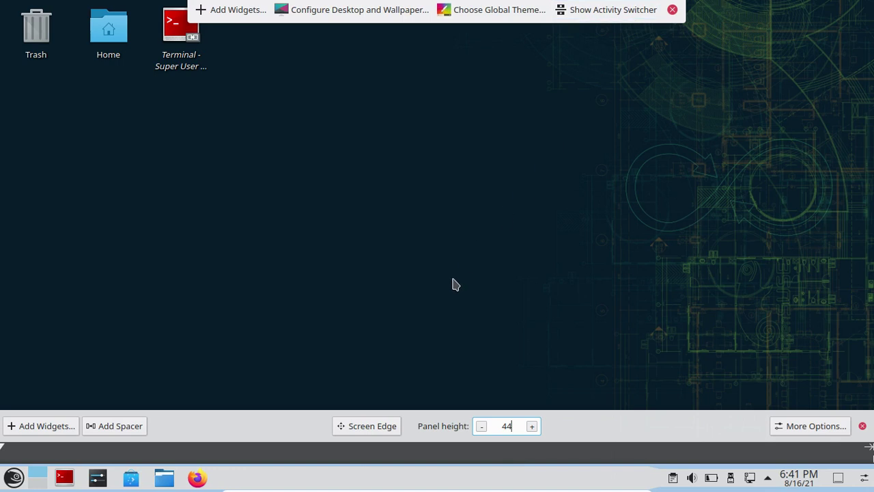
left_click(862, 425)
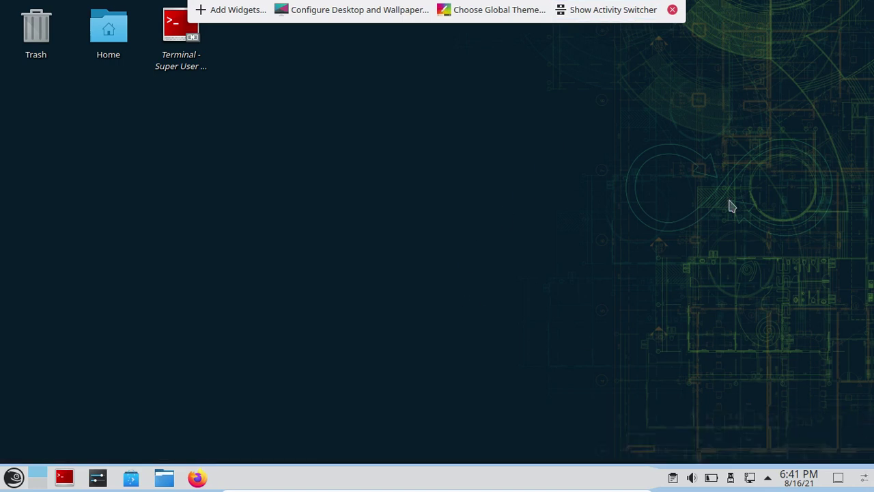
left_click(672, 9)
right_click(310, 480)
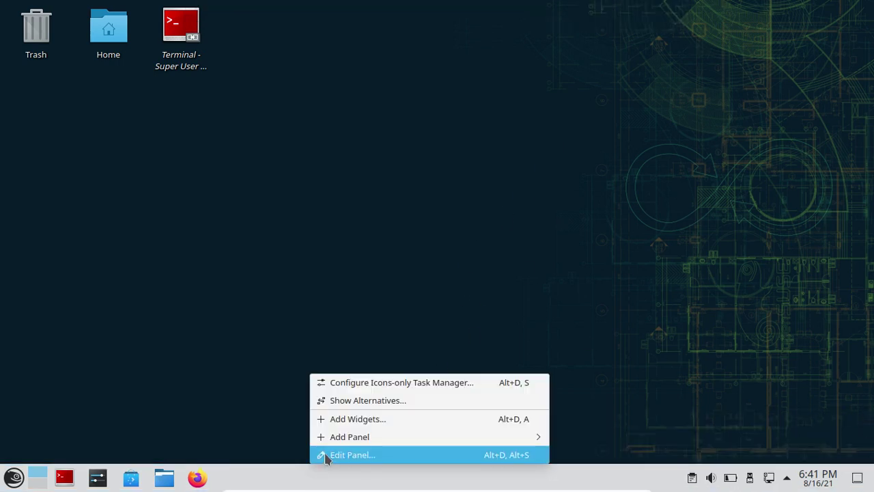
left_click(325, 457)
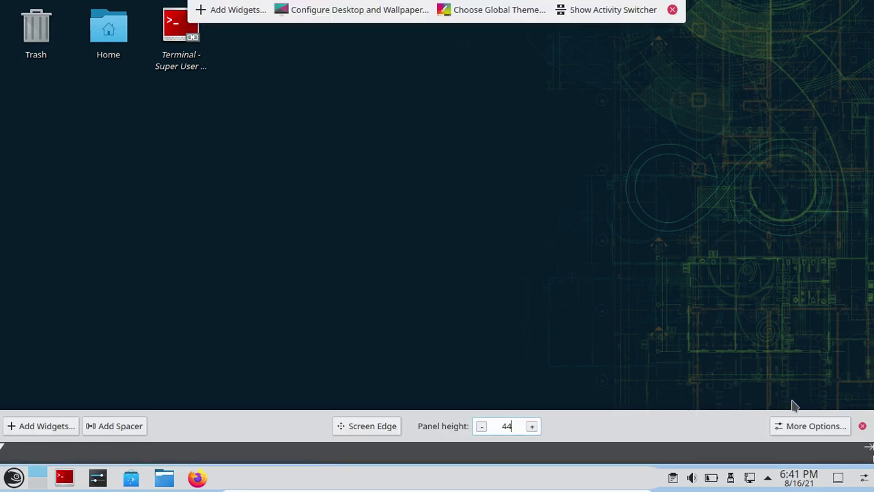
left_click(862, 425)
left_click(673, 9)
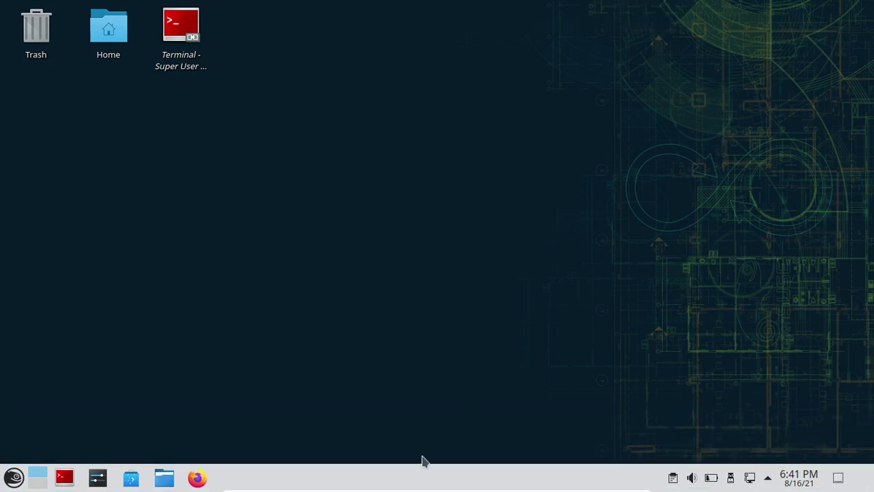
- Review the Behavior options of the Icons-only Task Manager, and close its settings without applying any changes
right_click(416, 485)
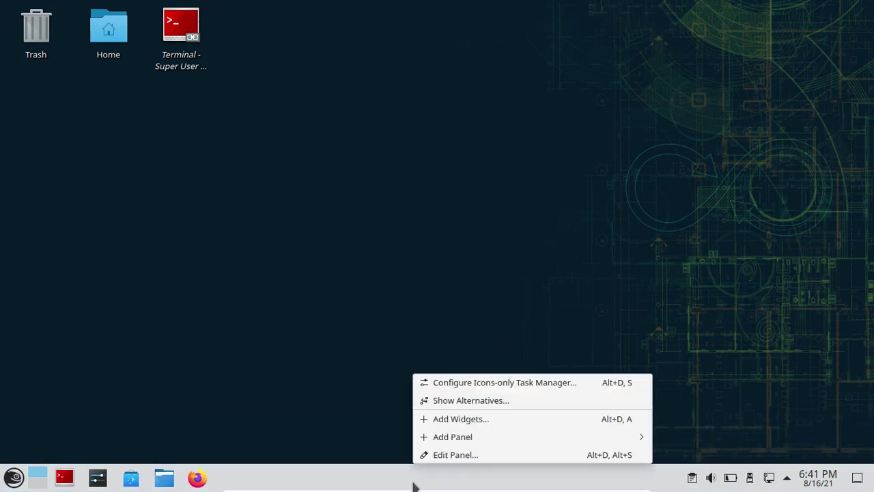
left_click(476, 386)
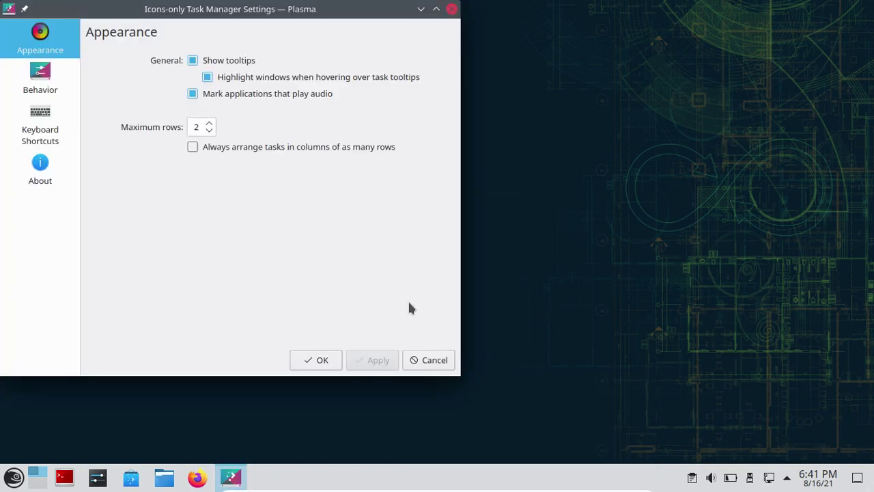
left_click(38, 78)
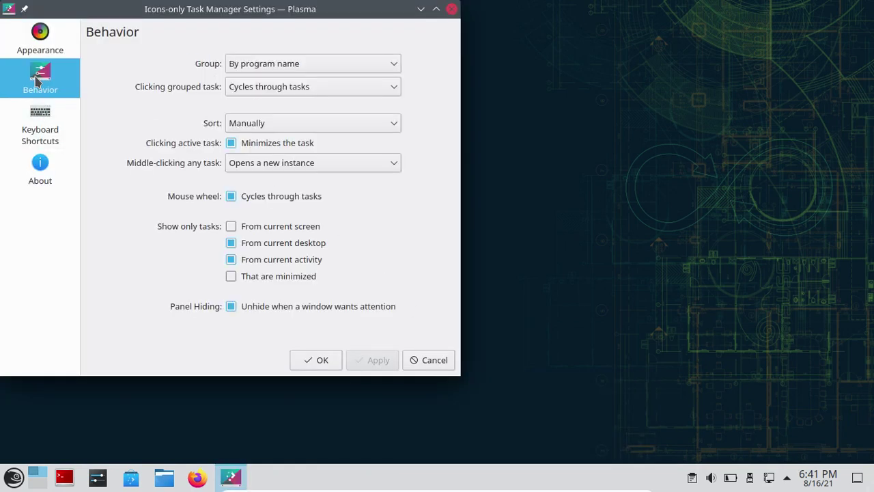
scroll(233, 171, "down", 1)
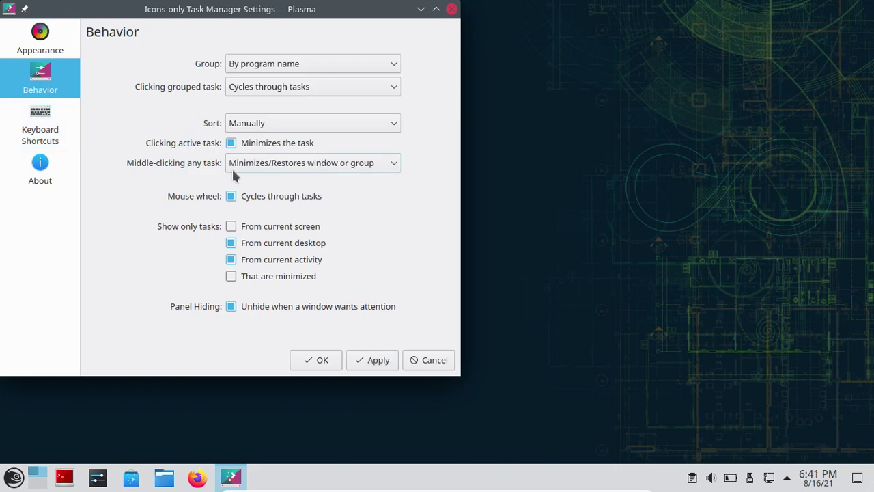
left_click(37, 133)
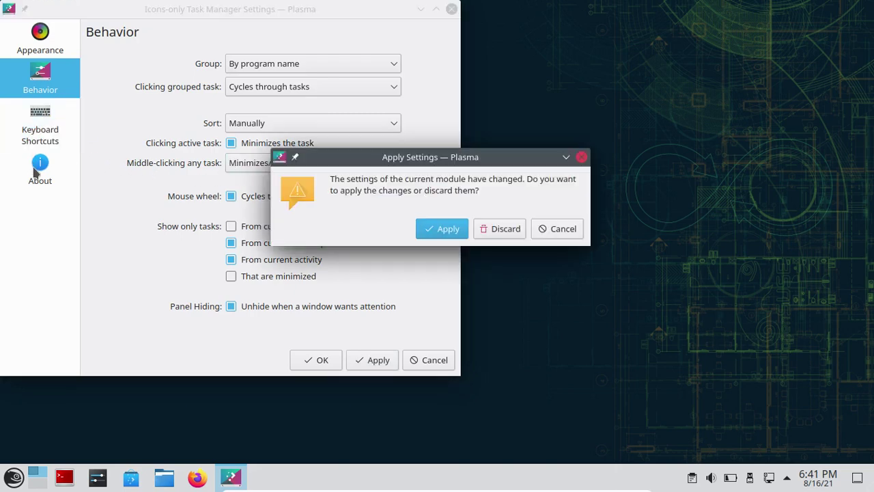
left_click(498, 235)
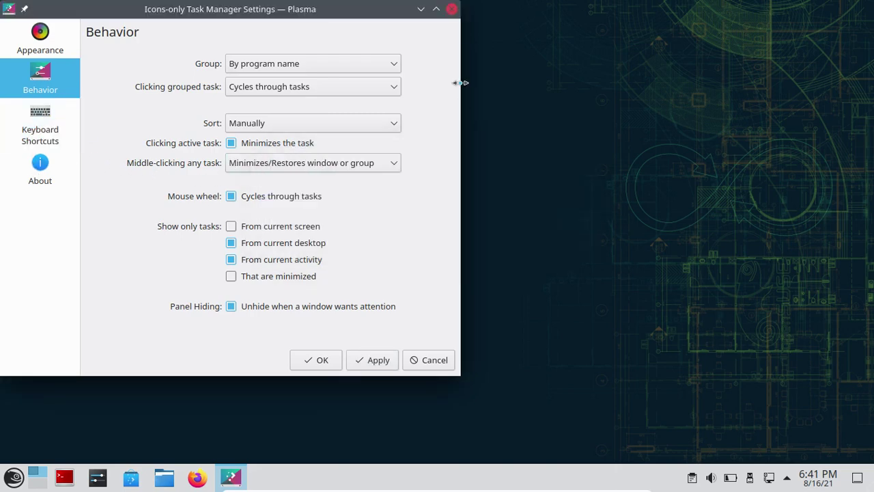
left_click(452, 9)
- Open System Settings from the application launcher, maximize its window, and look over the available settings categories
left_click(14, 477)
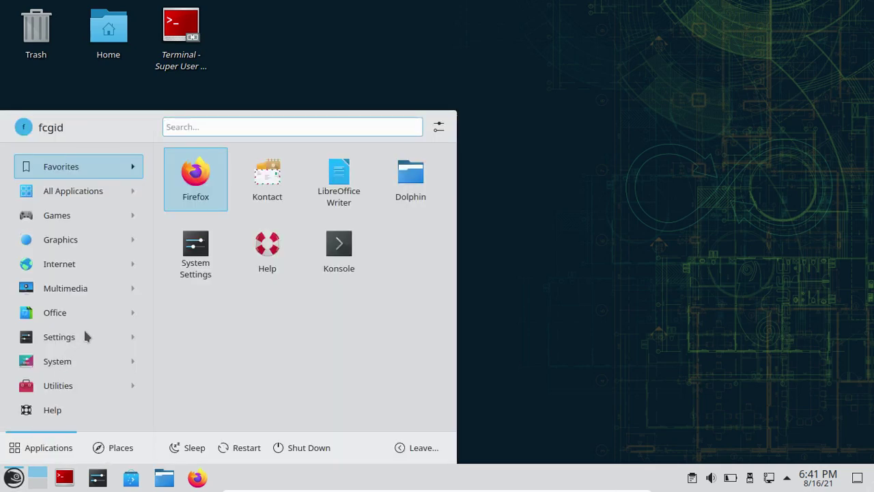
left_click(196, 252)
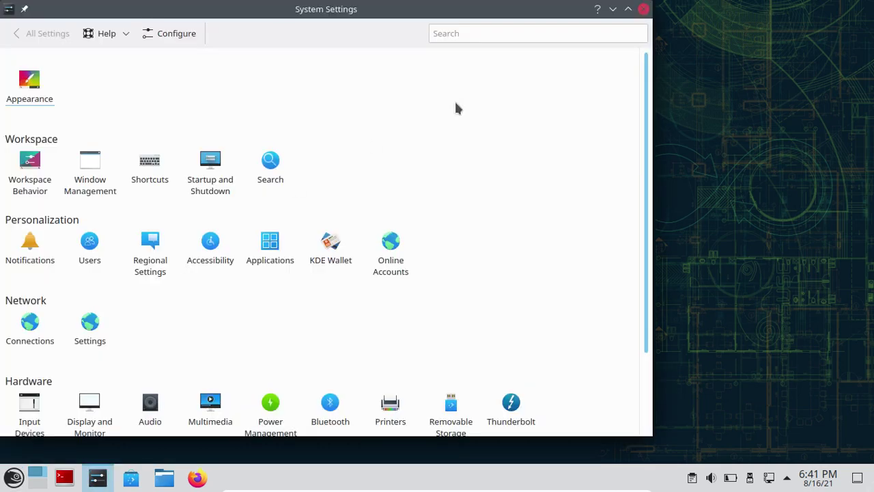
left_click(629, 9)
scroll(378, 153, "down", 1)
scroll(338, 225, "down", 1)
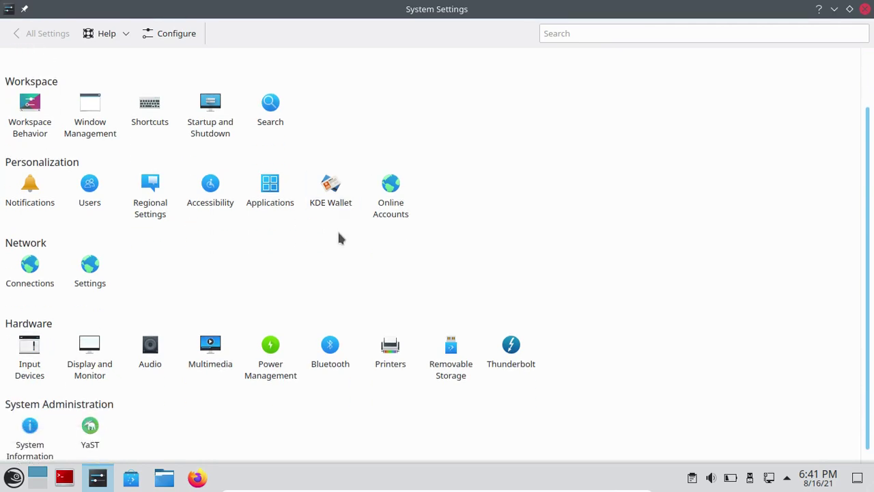
scroll(483, 252, "up", 2)
scroll(873, 187, "down", 2)
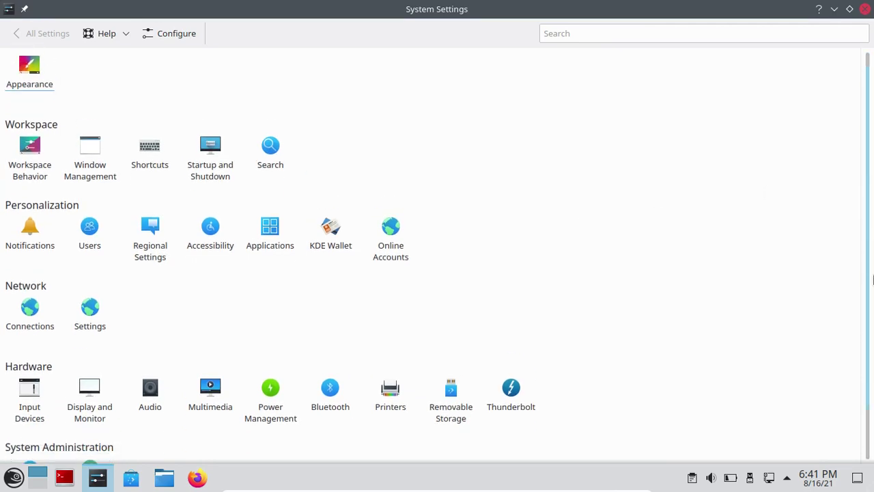
- Review the System Information page under System Administration, return to all settings, and close System Settings
left_click(30, 415)
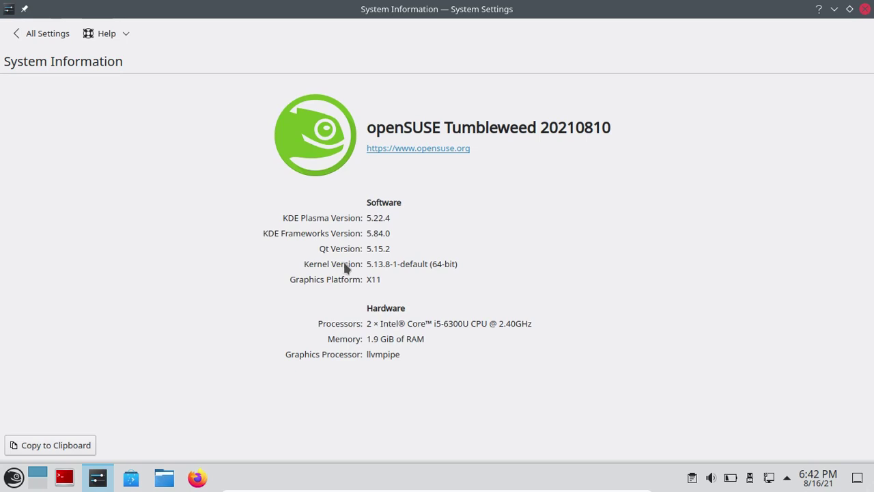
left_click(28, 34)
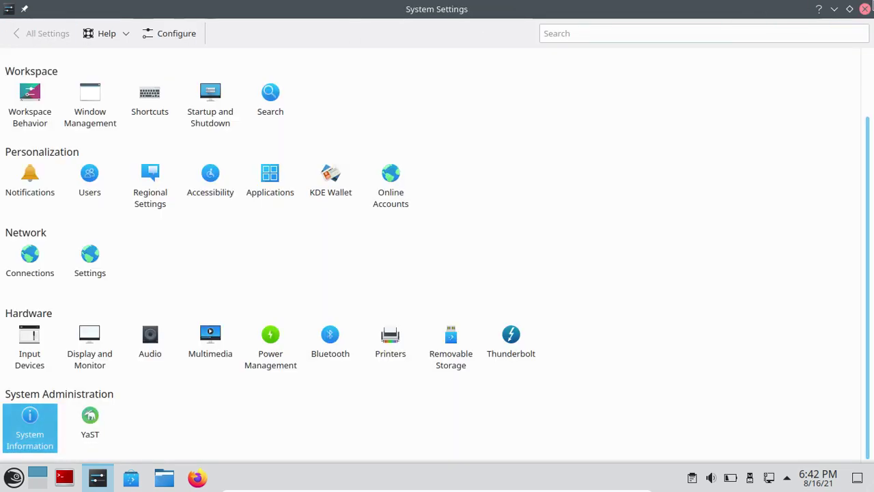
left_click(866, 9)
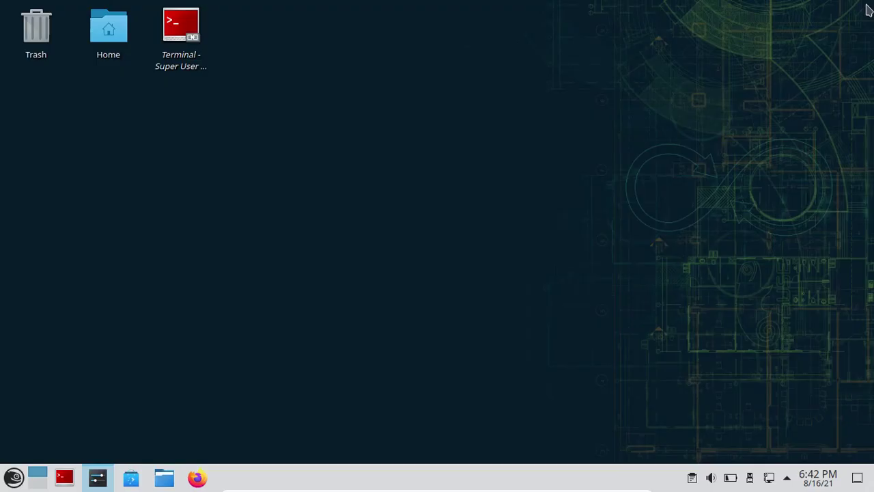
- Shut down the openSUSE virtual machine from the application launcher and confirm the shutdown
left_click(13, 477)
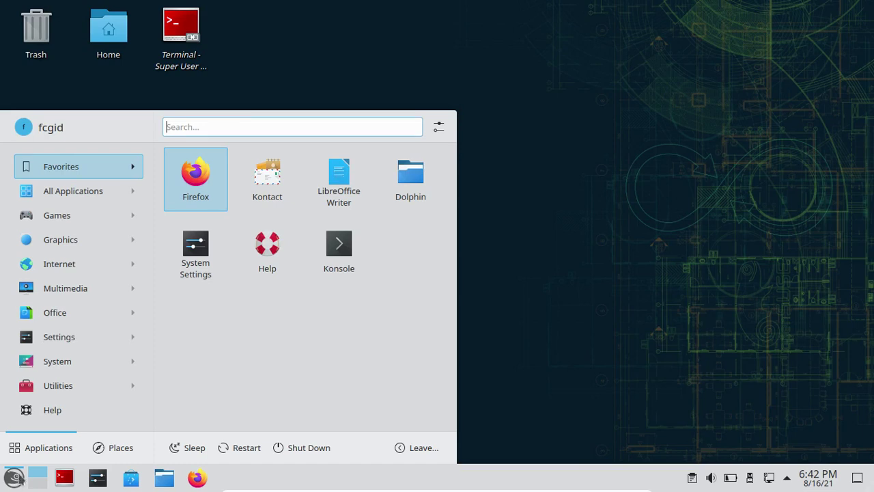
left_click(301, 448)
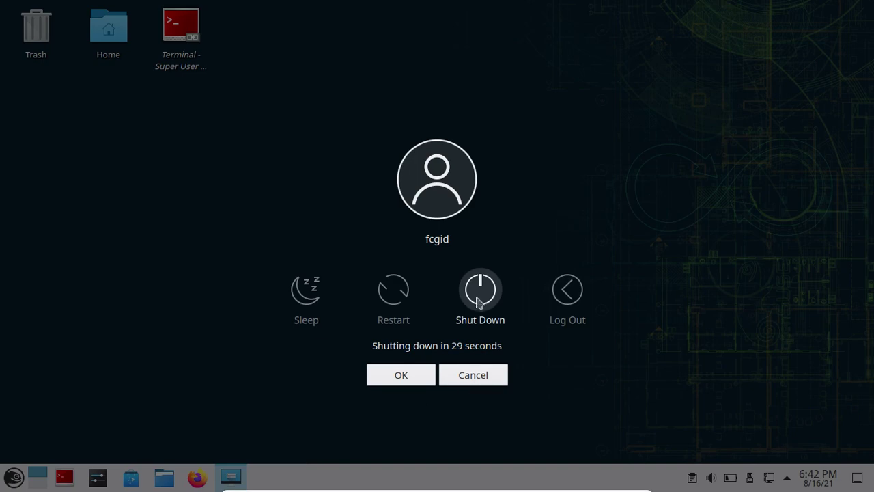
left_click(477, 301)
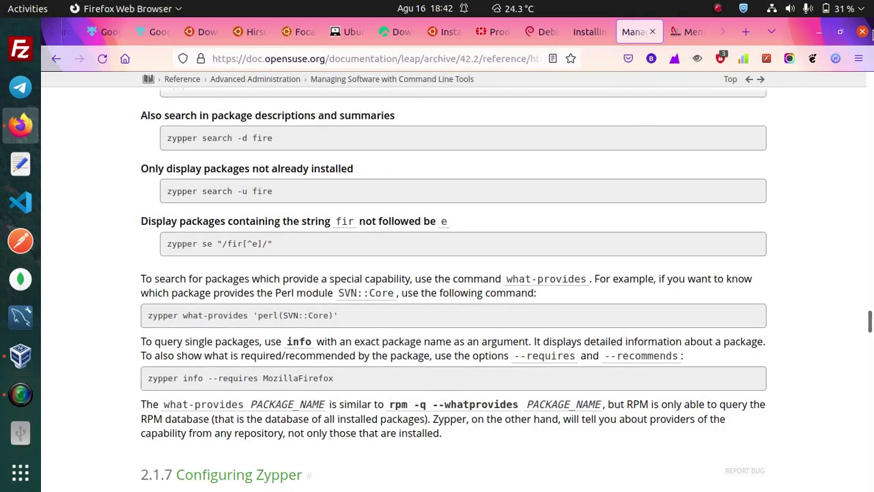
- Open the host's Files window, and switch to the SimpleScreenRecorder window
scroll(19, 48, "up", 2)
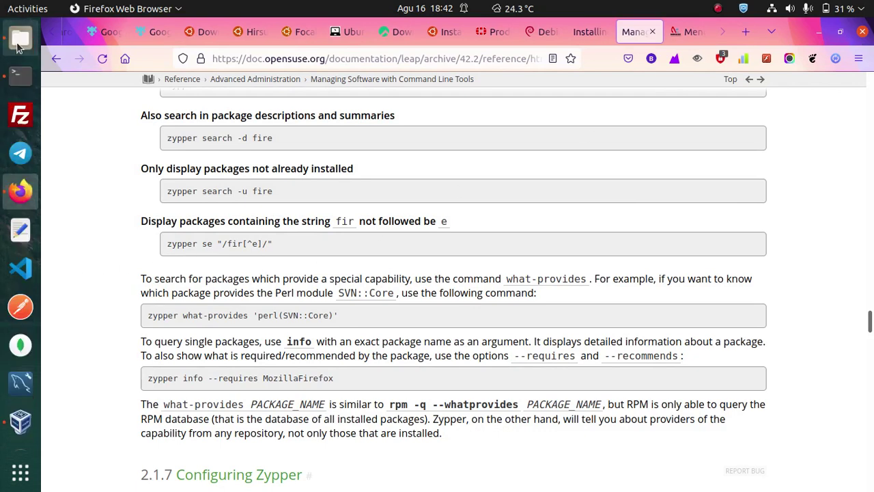
left_click(19, 45)
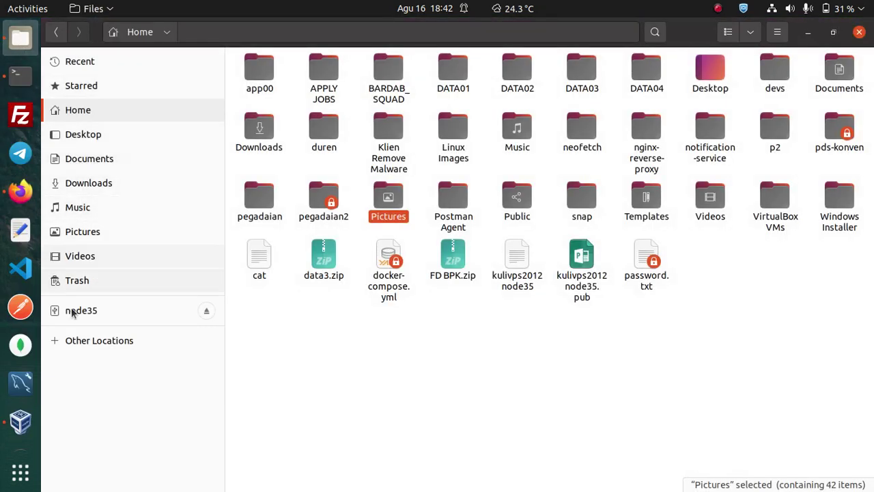
scroll(19, 418, "down", 2)
left_click(21, 395)
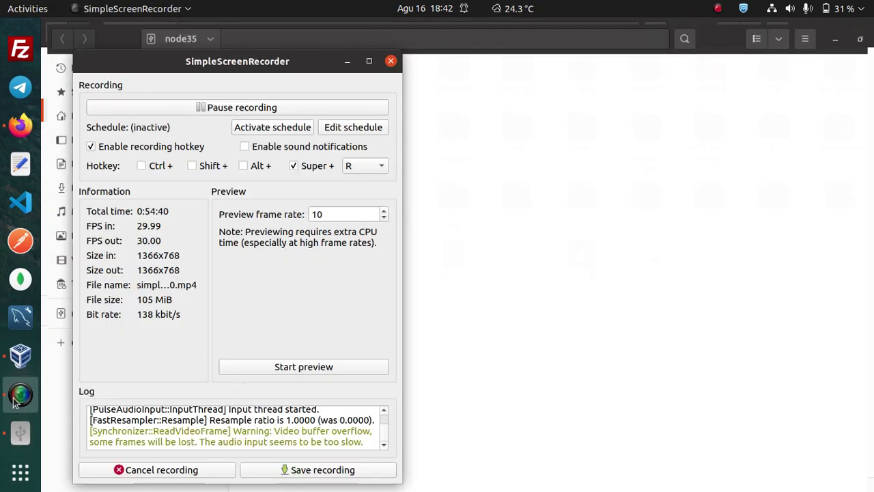